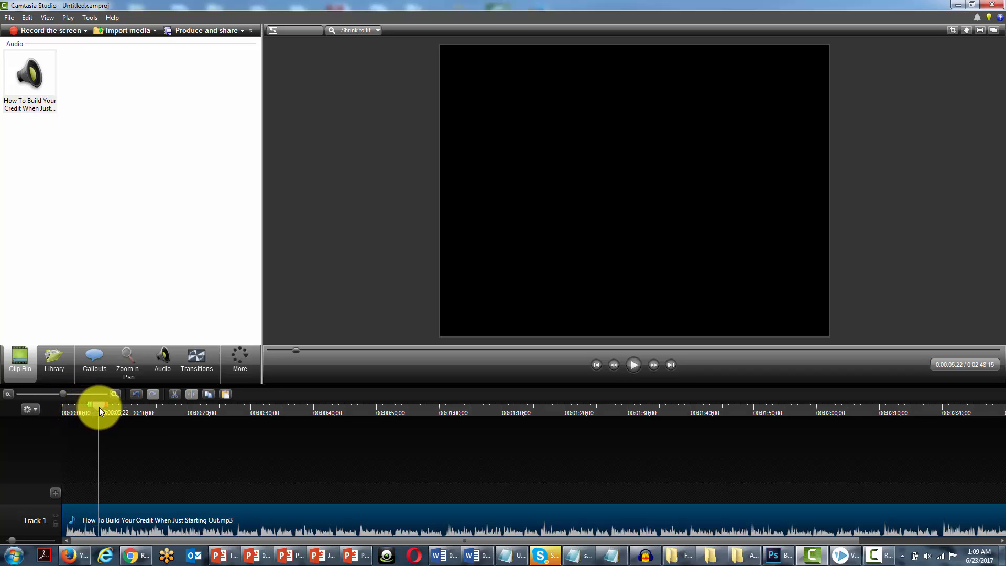
Split the voice-over clip on Track 1 at 0:00:10;29.
mouse_move(99, 528)
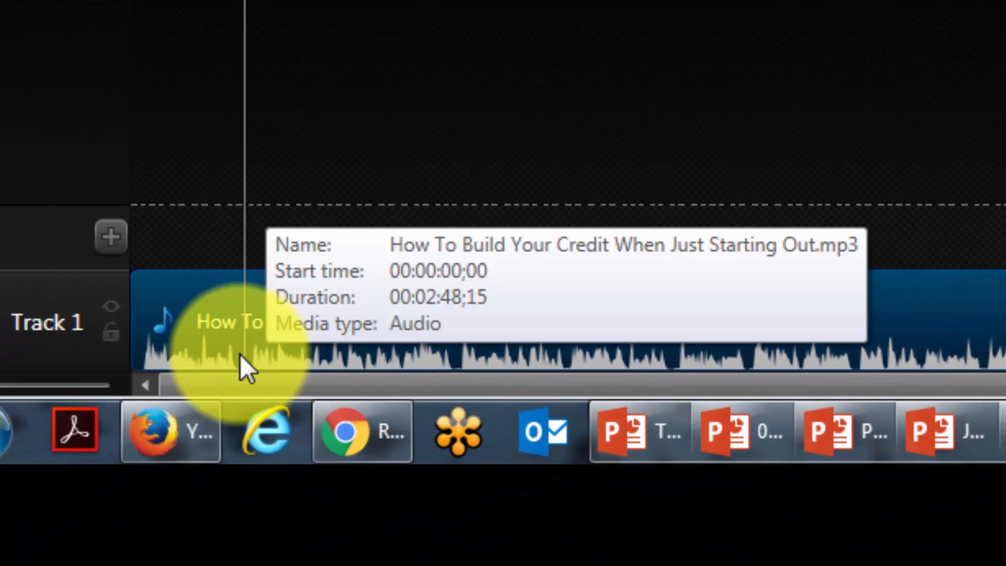
left_click_drag(244, 1, 673, 2)
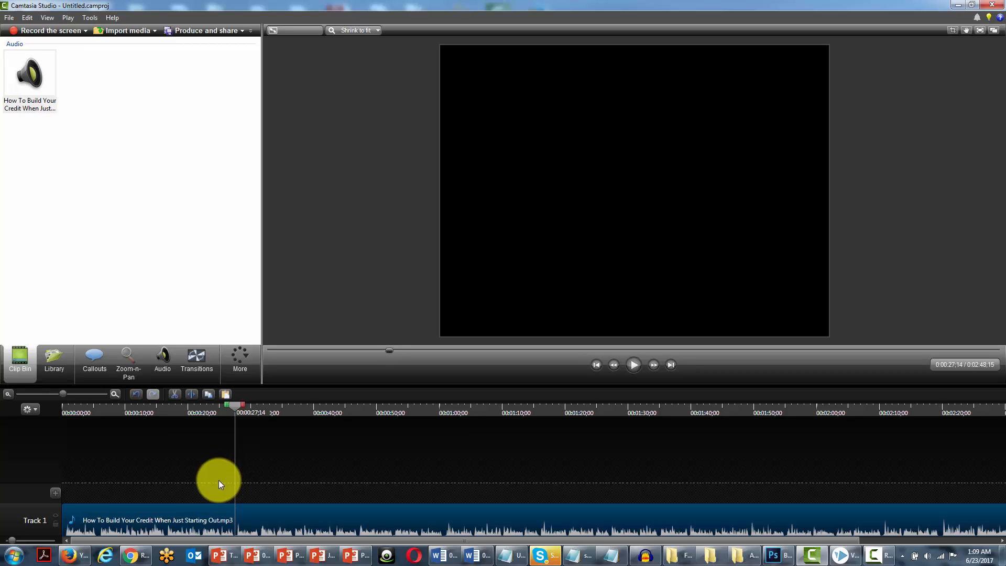
left_click_drag(235, 404, 135, 414)
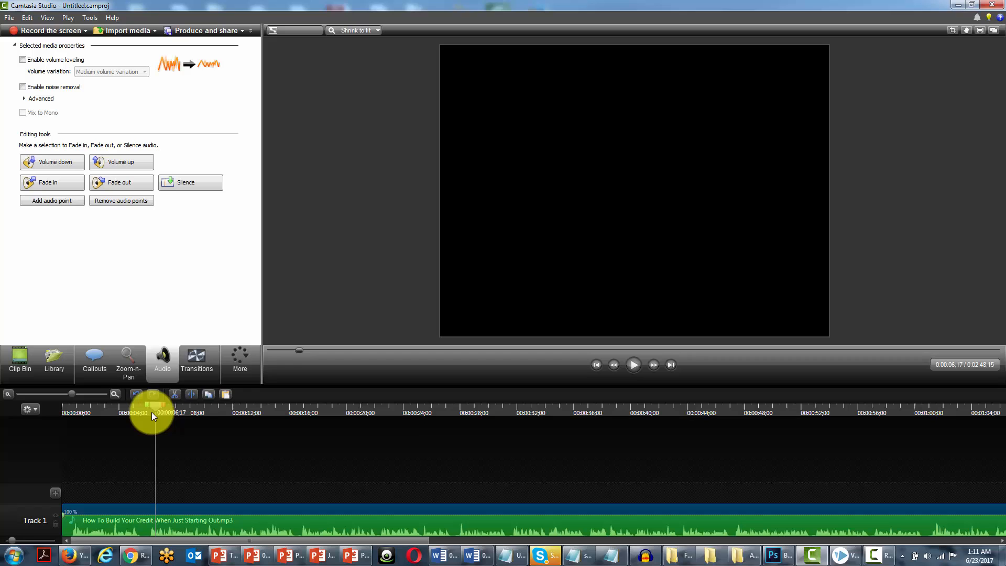
left_click_drag(152, 414, 218, 416)
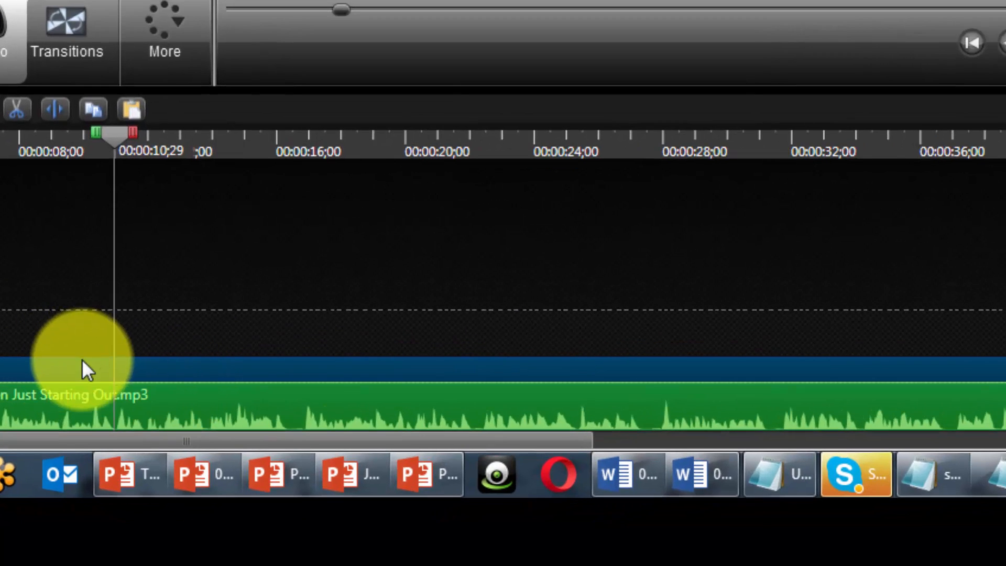
left_click(49, 111)
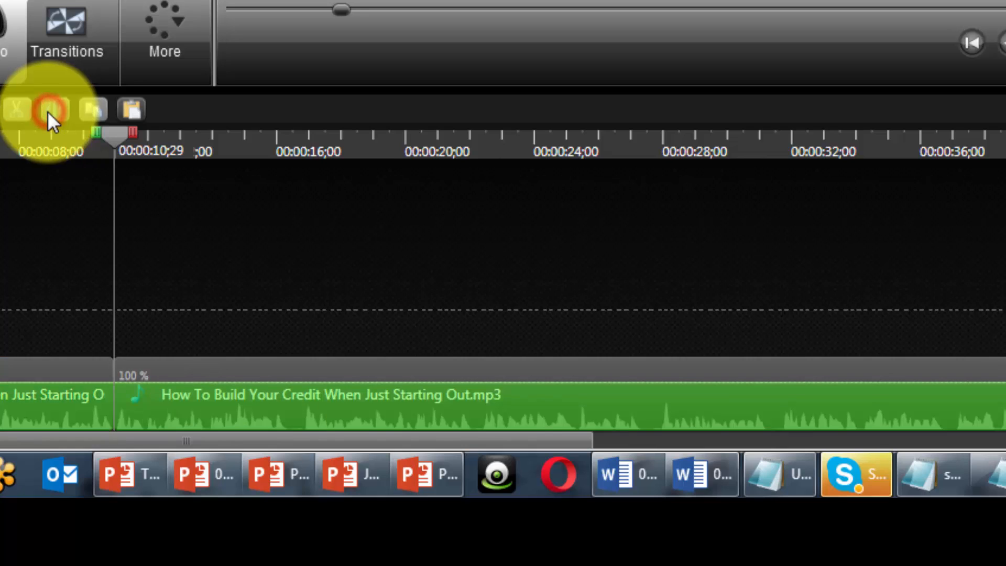
Shift the second voice-over part slightly later on Track 1, leaving a gap of about 4 frames after the first part.
left_click(150, 361)
left_click_drag(150, 361, 163, 361)
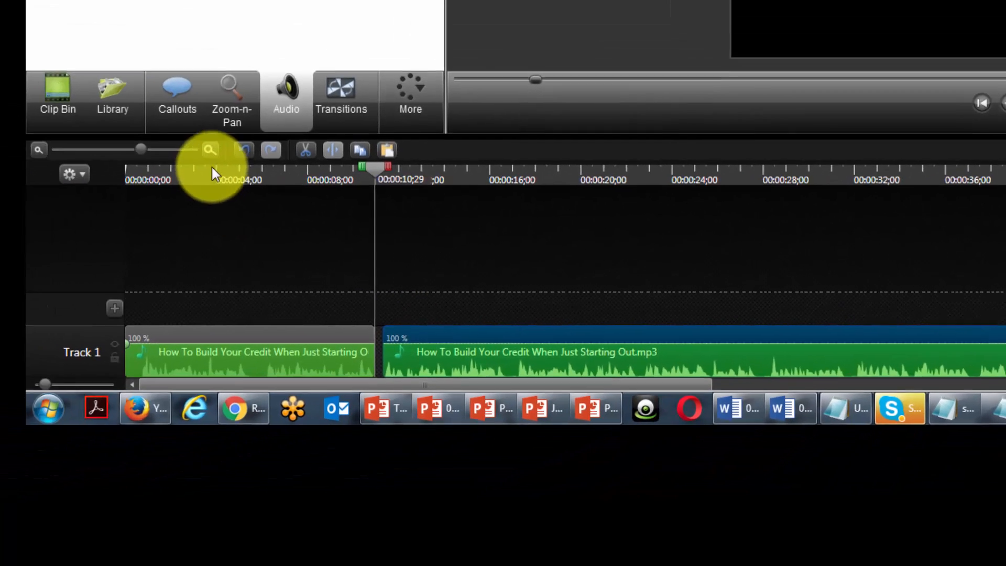
left_click(210, 150)
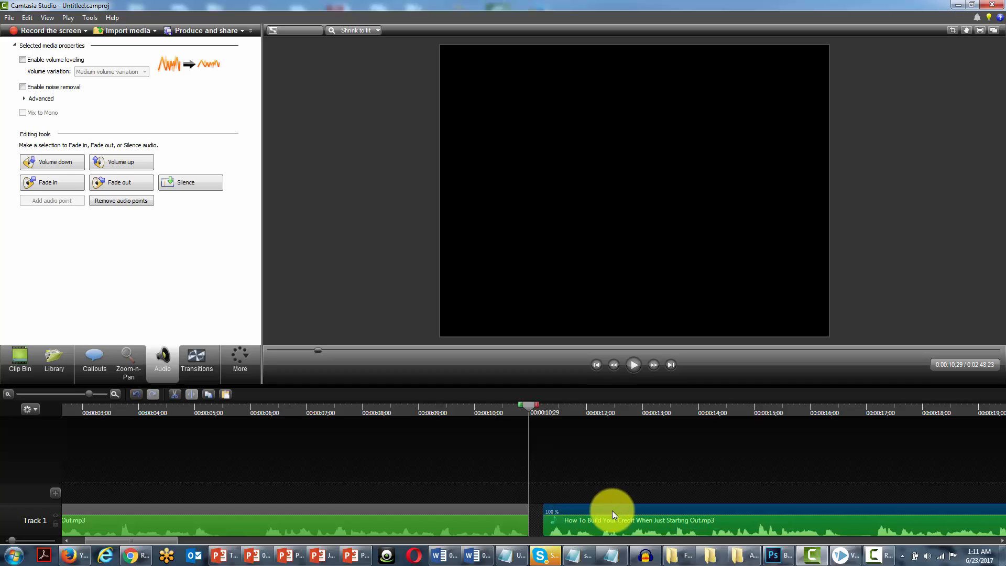
left_click_drag(613, 511, 605, 514)
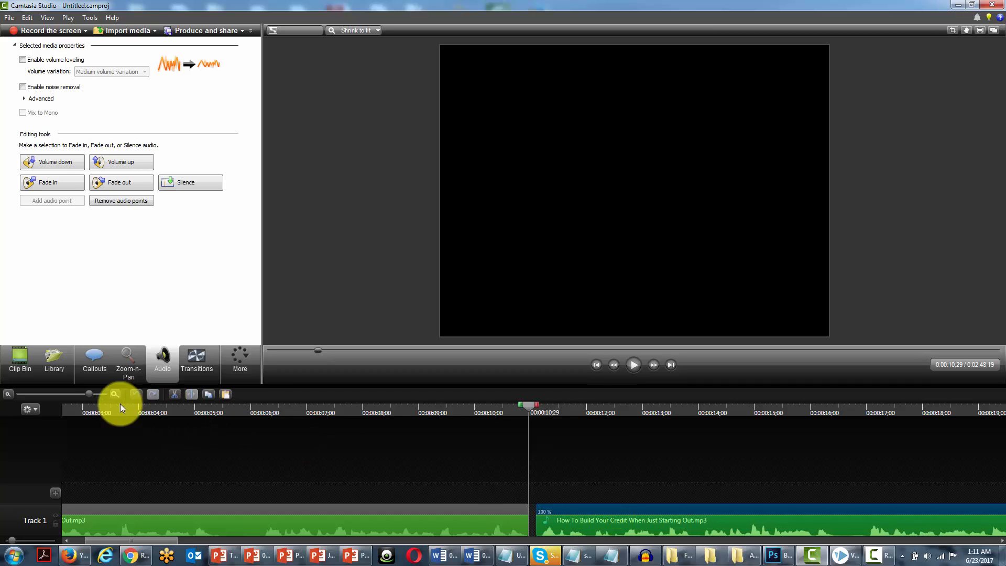
Split the voice-over at 0:00:29;21 and shift the last part later to leave a gap of about 12 frames.
left_click(7, 393)
left_click(8, 393)
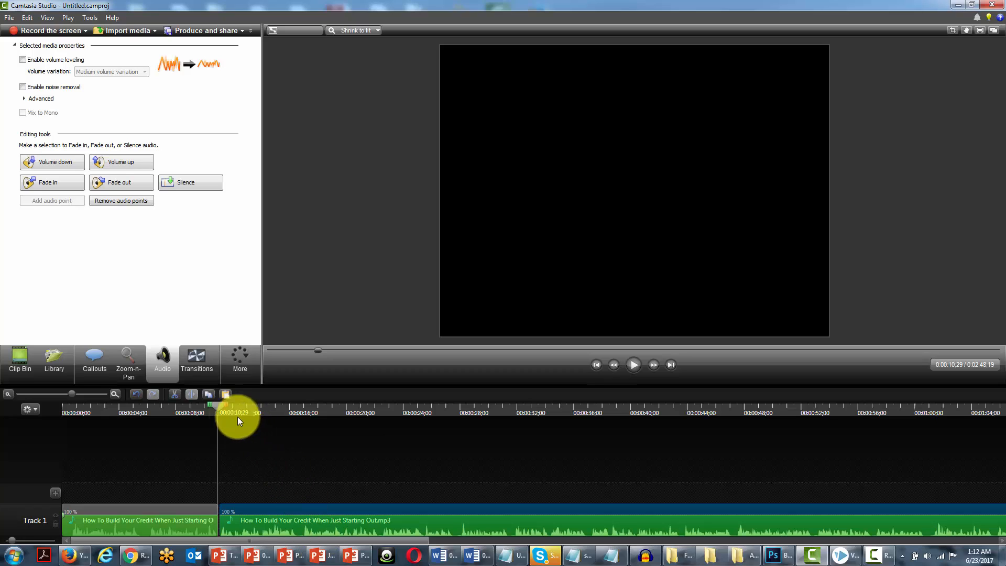
left_click_drag(218, 405, 484, 428)
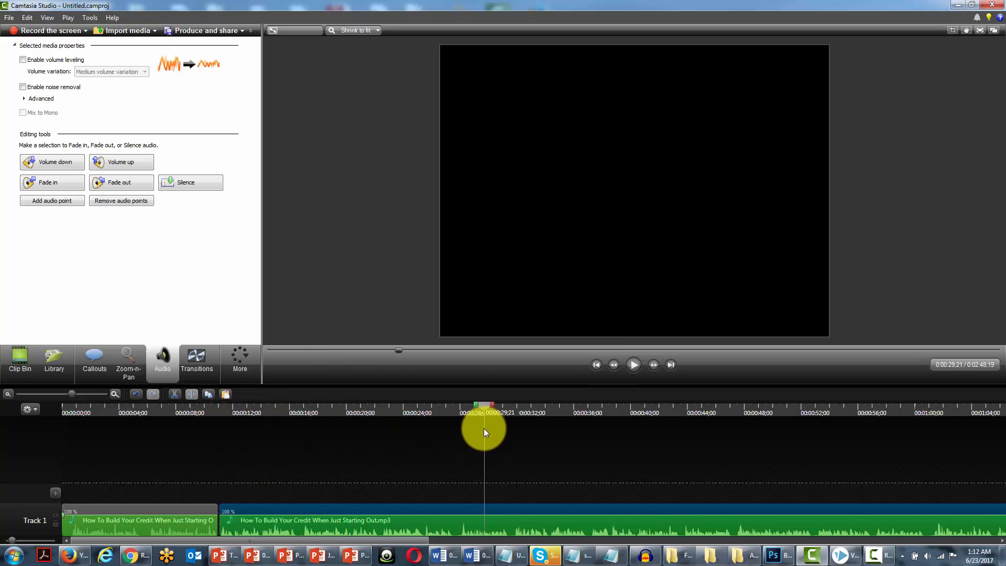
left_click(504, 510)
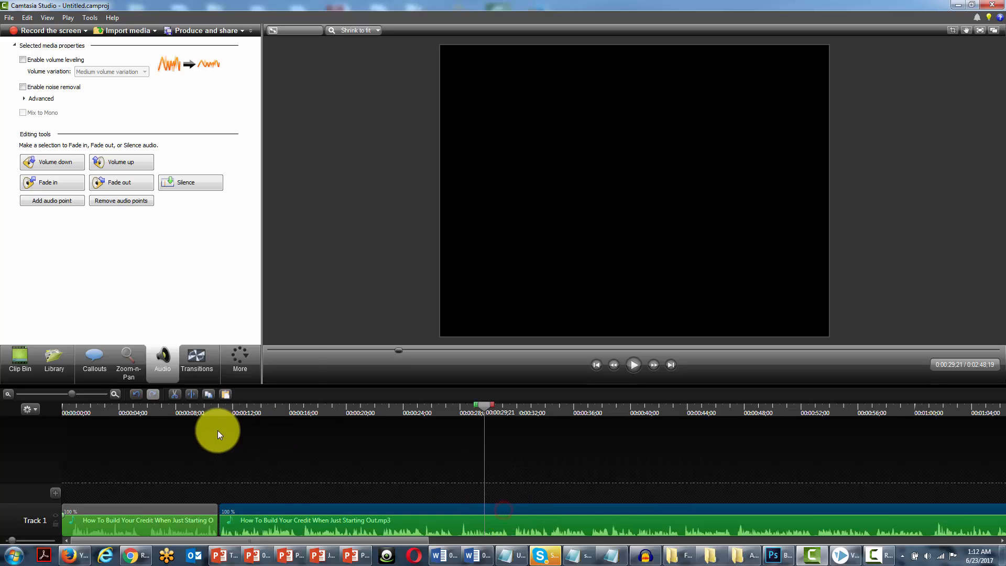
left_click(192, 391)
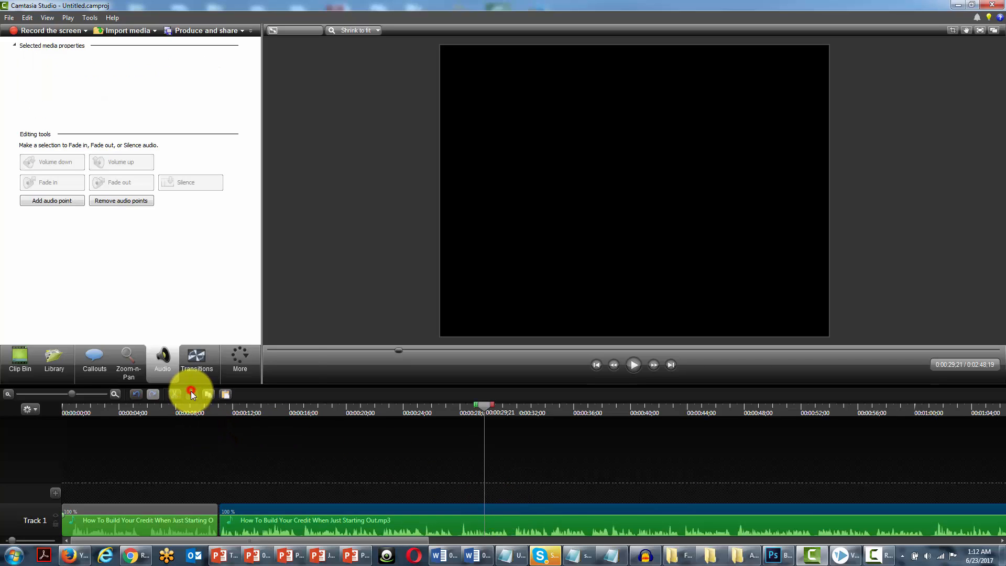
left_click(513, 510)
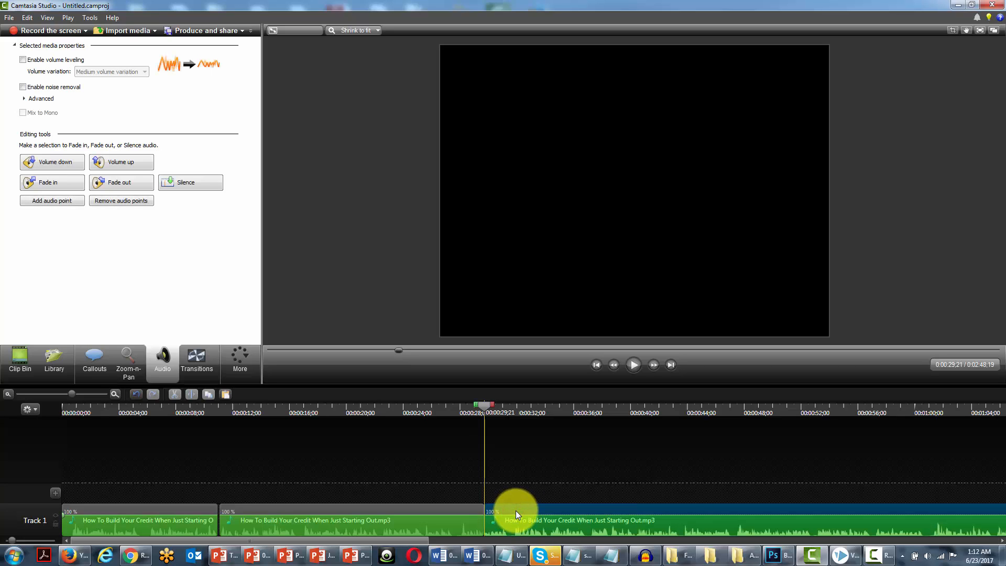
left_click_drag(518, 510, 518, 508)
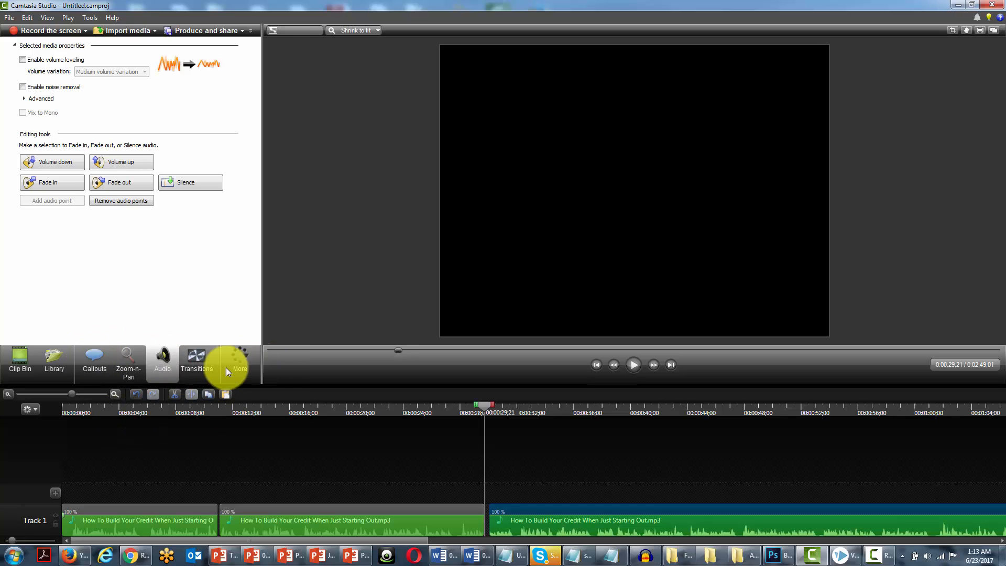
Import AccruedInterest_Full.mp3 from the corporate music folder in File Explorer into the Clip Bin.
left_click(46, 355)
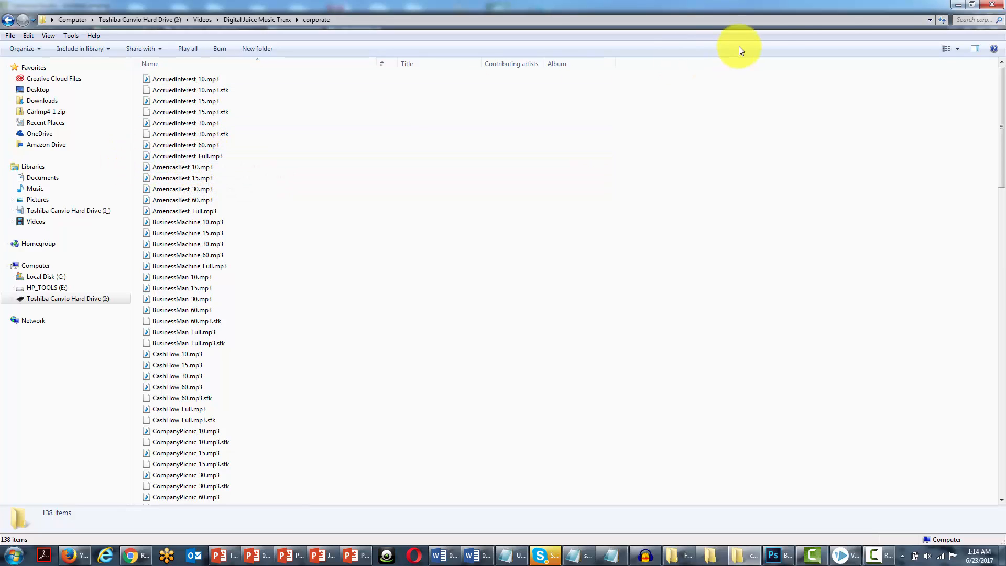
left_click(972, 6)
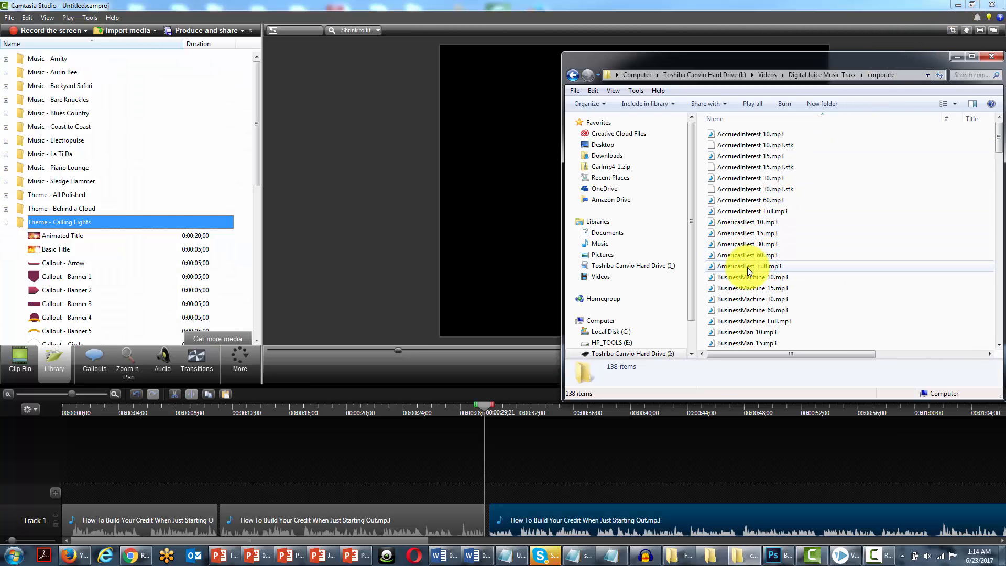
left_click(25, 362)
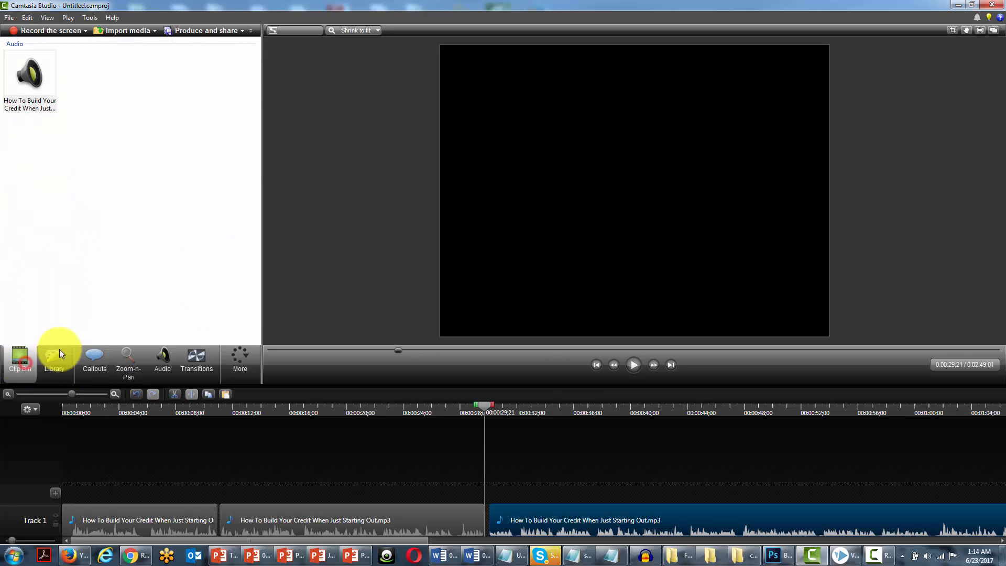
left_click(742, 554)
left_click_drag(751, 212, 68, 210)
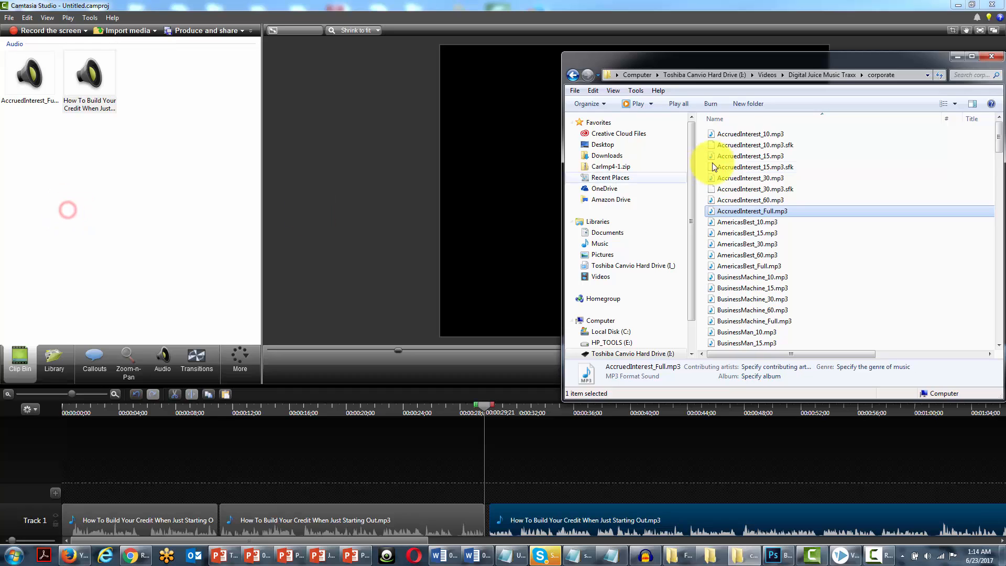
left_click(953, 57)
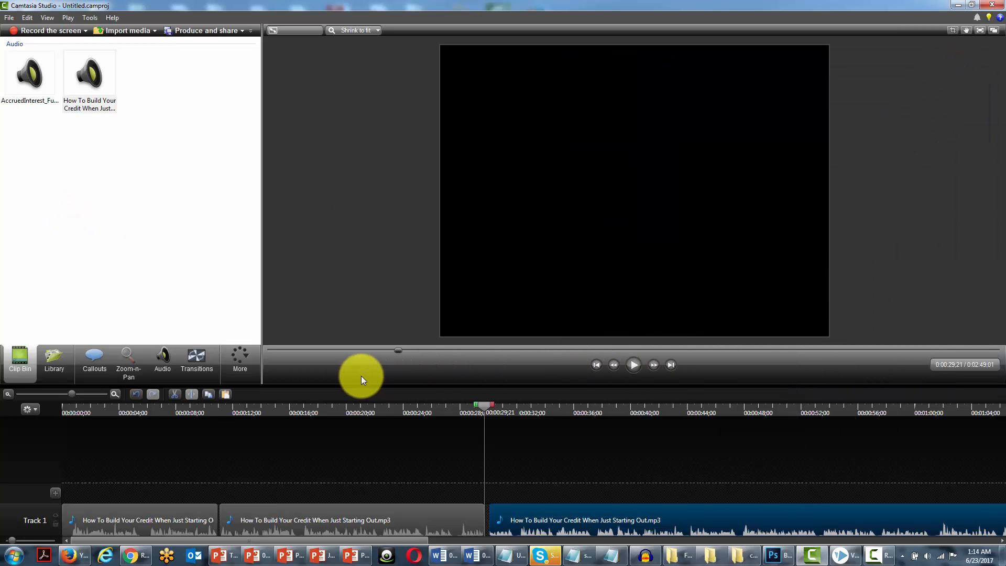
Add AccruedInterest_Full.mp3 at the very start of the timeline on a track above the voice-over.
key("ctrl+Home")
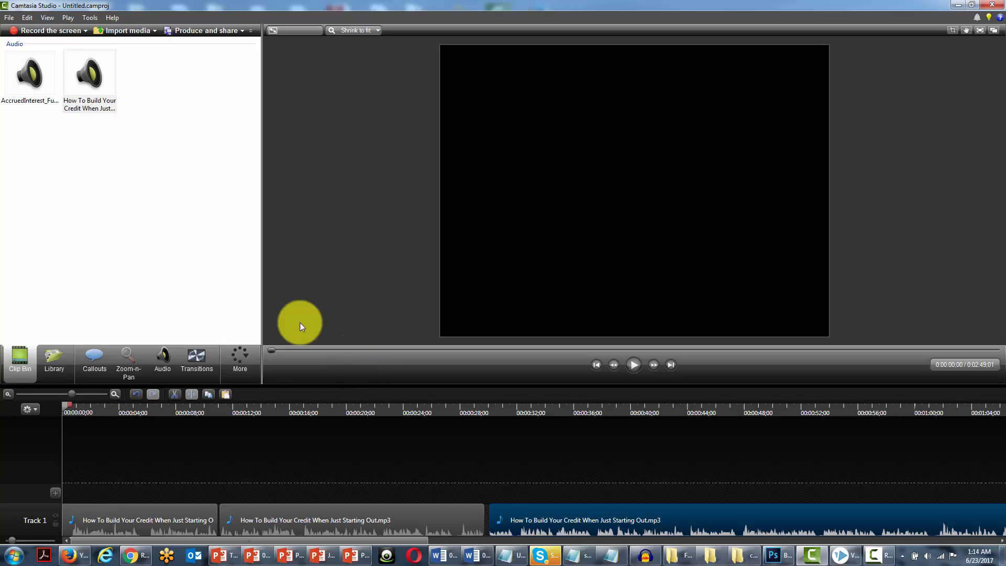
right_click(30, 75)
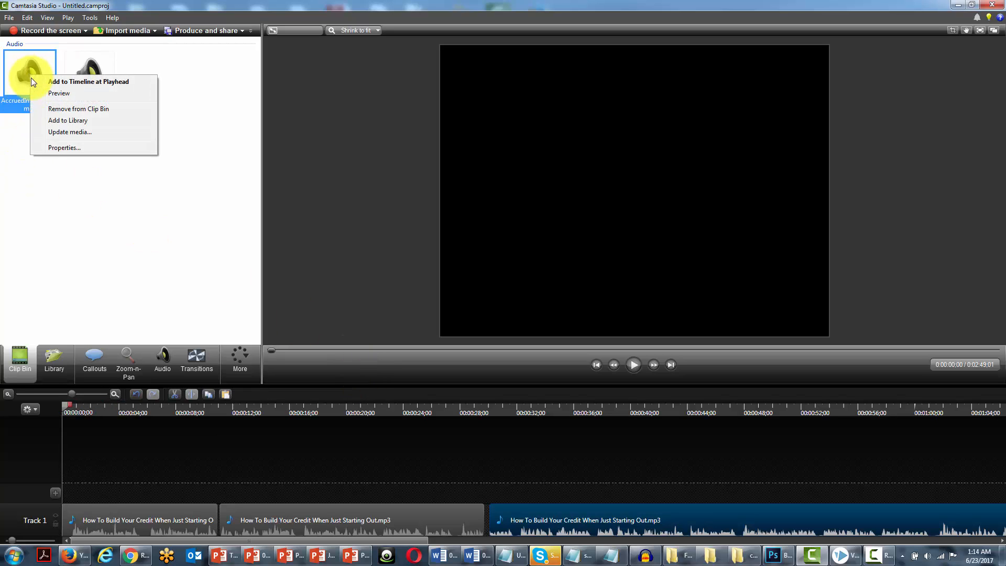
left_click(67, 84)
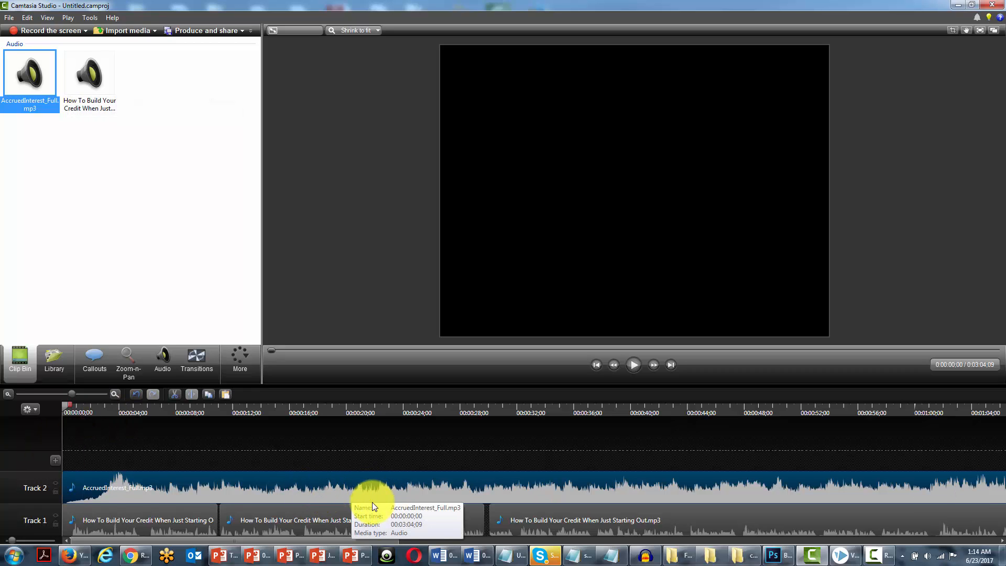
Lower the volume of the AccruedInterest_Full.mp3 clip on Track 2 in several steps until it is far quieter than the voice-over.
left_click(203, 480)
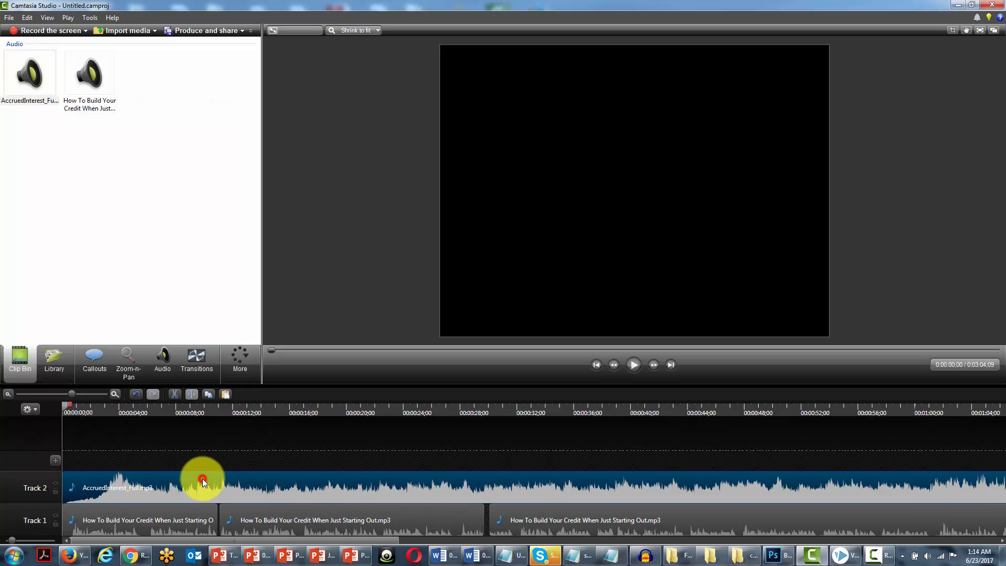
left_click(165, 363)
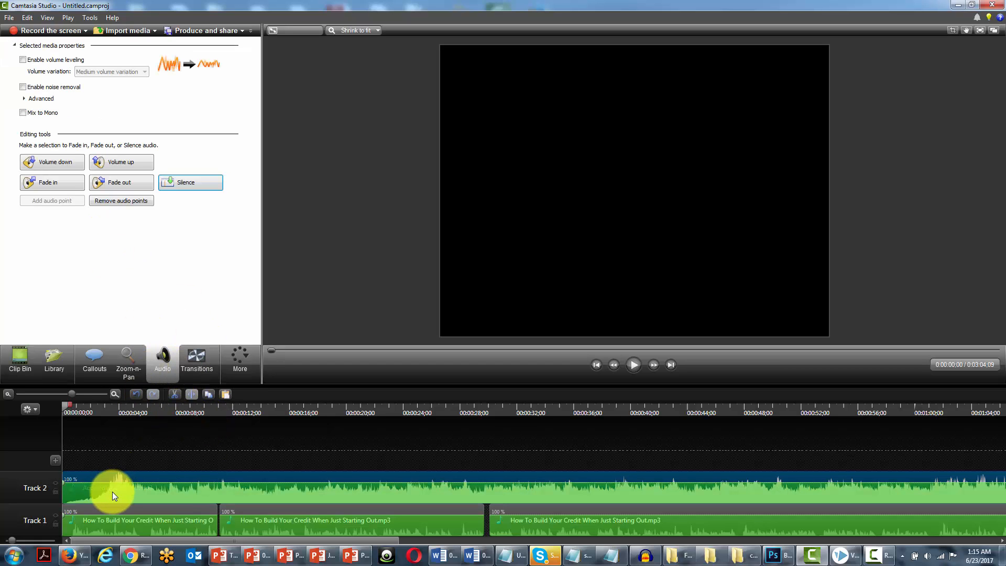
left_click(190, 491)
left_click(62, 162)
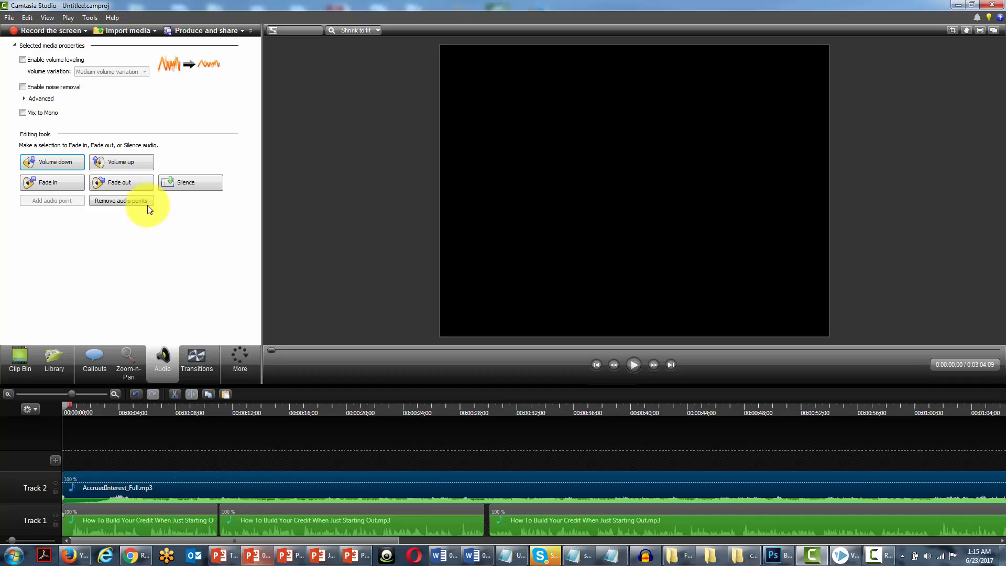
left_click(62, 162)
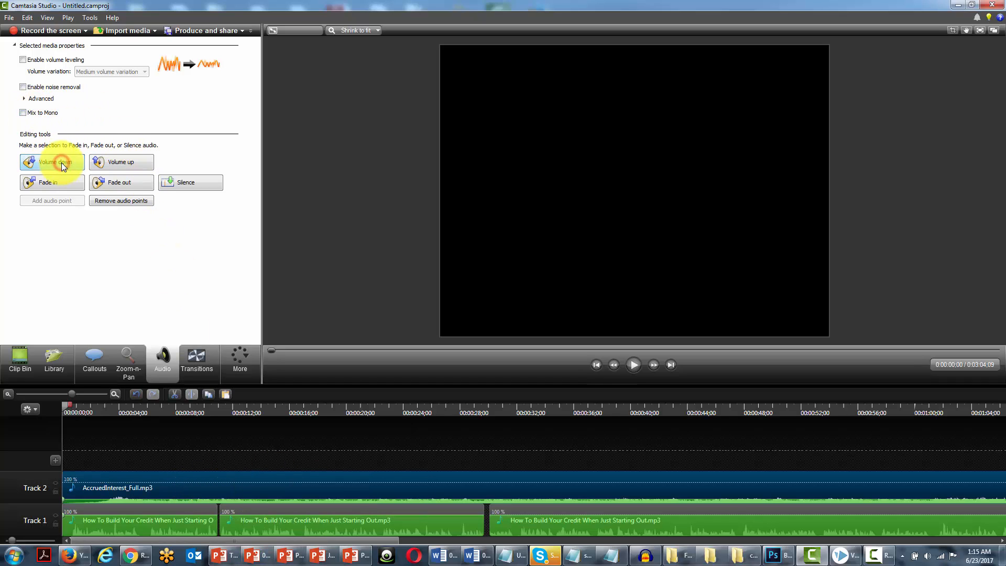
left_click(61, 163)
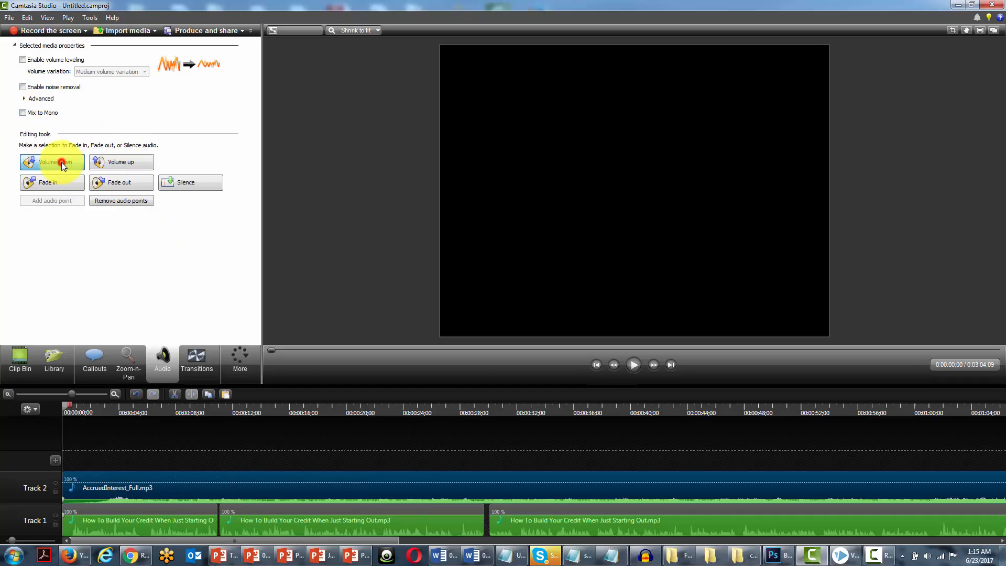
Cut the AccruedInterest_Full.mp3 music clip out of Track 2.
left_click(201, 480)
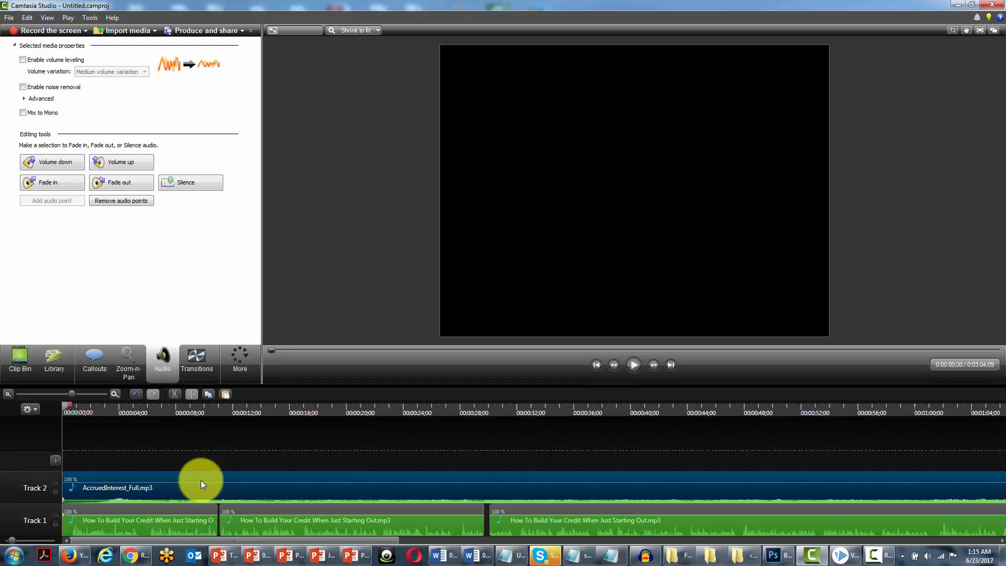
key("Delete")
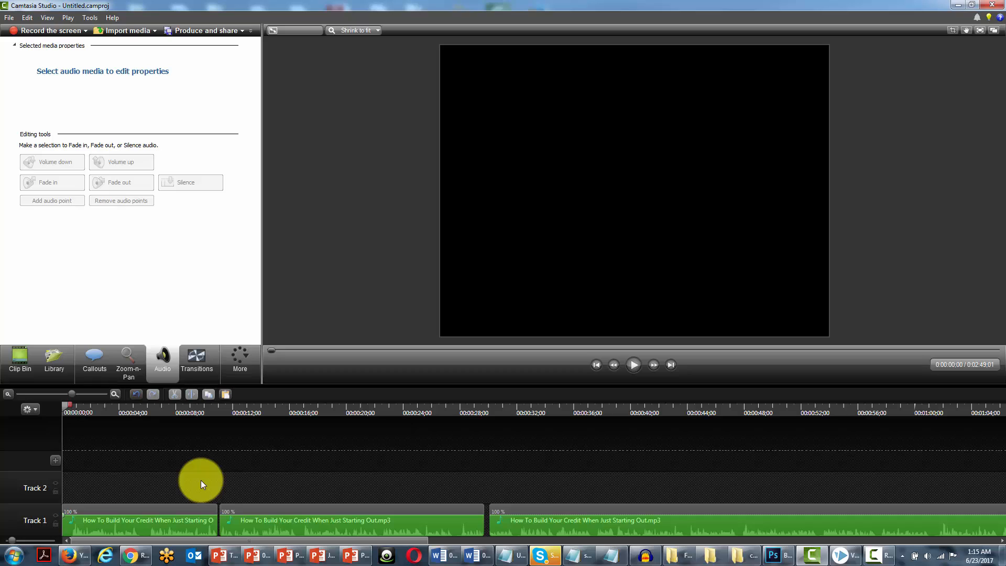
Enable noise removal on the first voice-over part, with a short range ending at 0:00:06;02 selected.
left_click(150, 506)
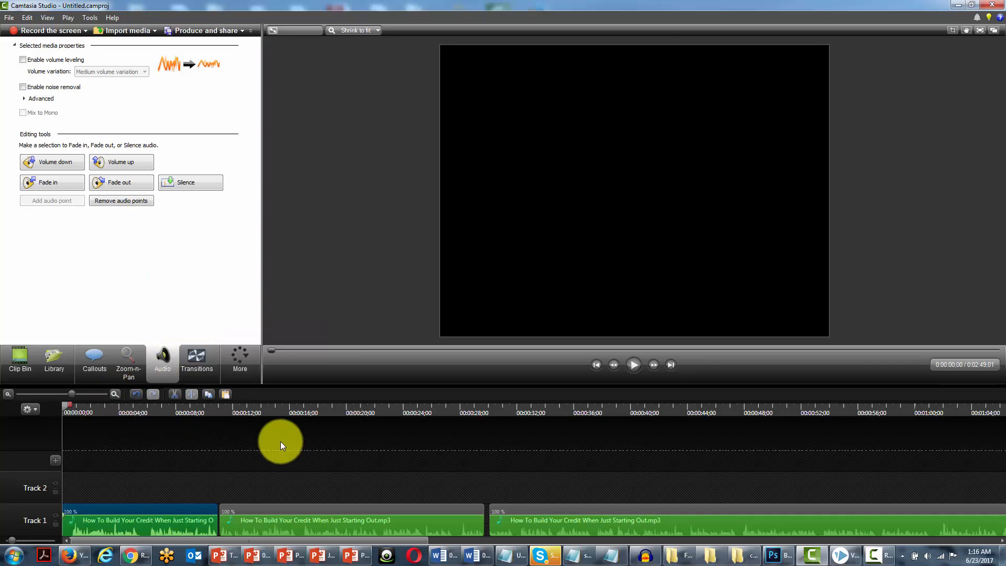
mouse_move(66, 406)
left_mouse_down()
mouse_move(137, 423)
mouse_move(138, 402)
mouse_move(155, 405)
mouse_move(149, 426)
left_mouse_up()
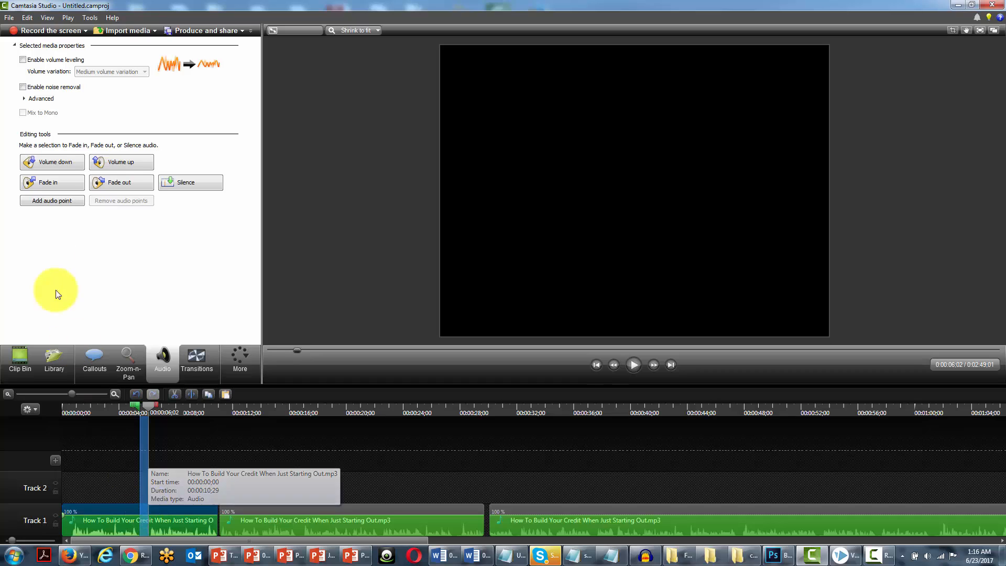
left_click(22, 87)
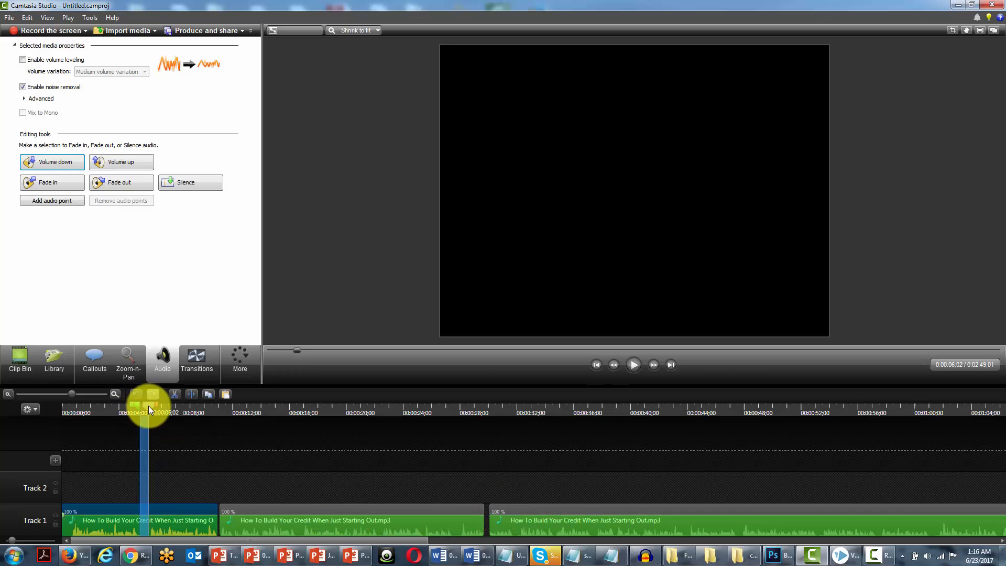
Paste the music clip back onto Track 2 at the start of the timeline.
left_click_drag(149, 405, 61, 435)
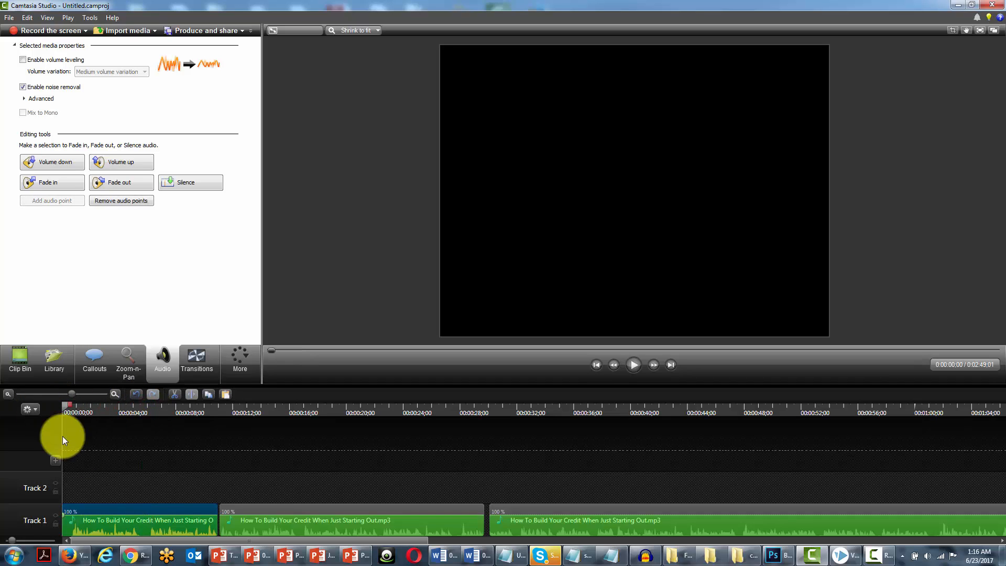
right_click(68, 482)
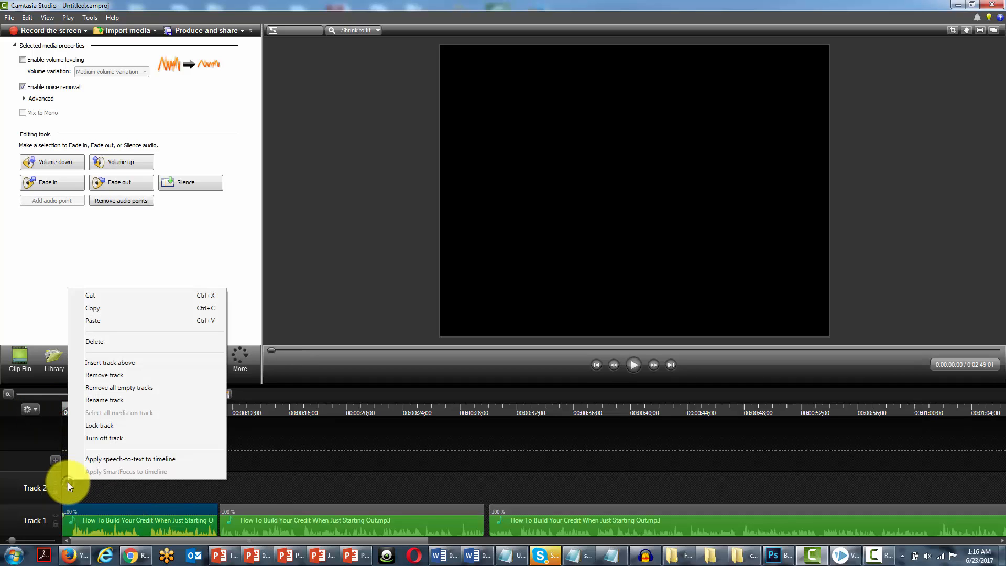
left_click(112, 322)
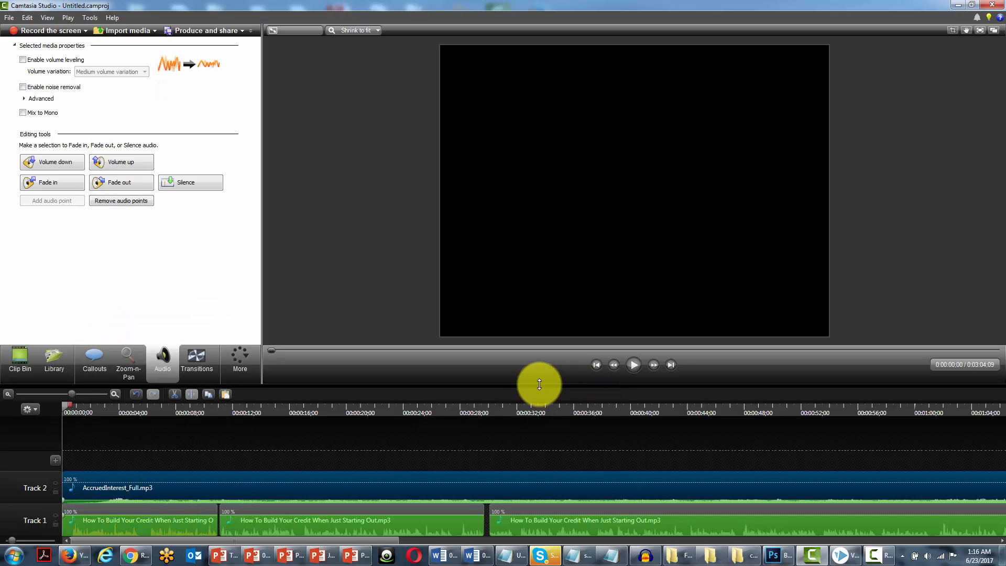
Preview the opening of the mix and lower the AccruedInterest_Full.mp3 music clip's volume by a few more steps.
left_click(632, 365)
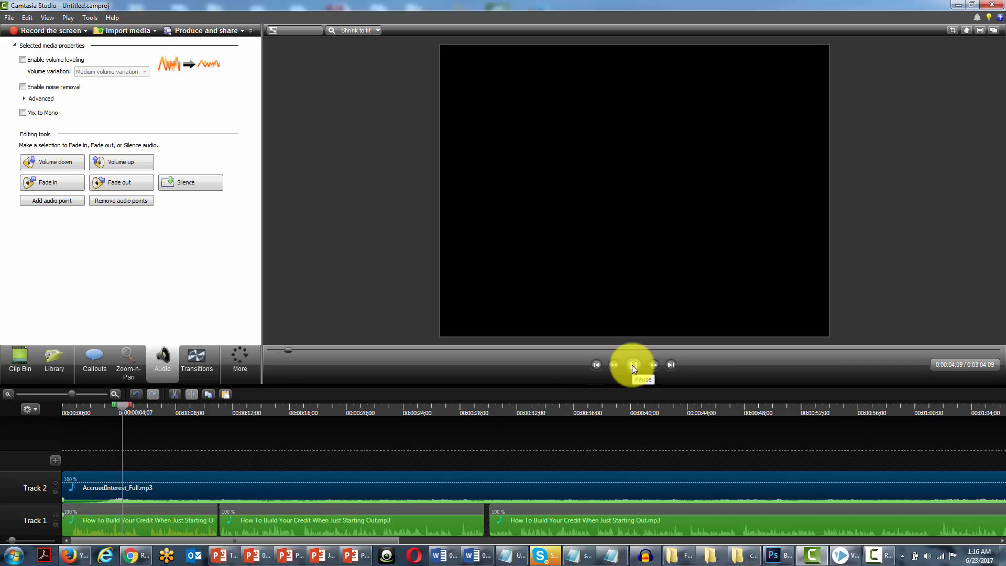
left_click(632, 364)
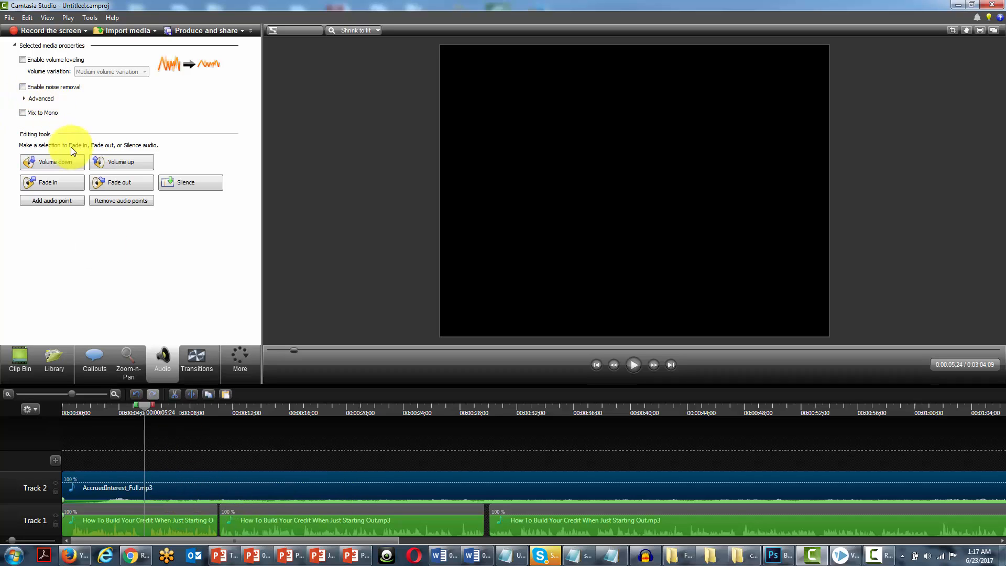
left_click(61, 159)
left_click(60, 159)
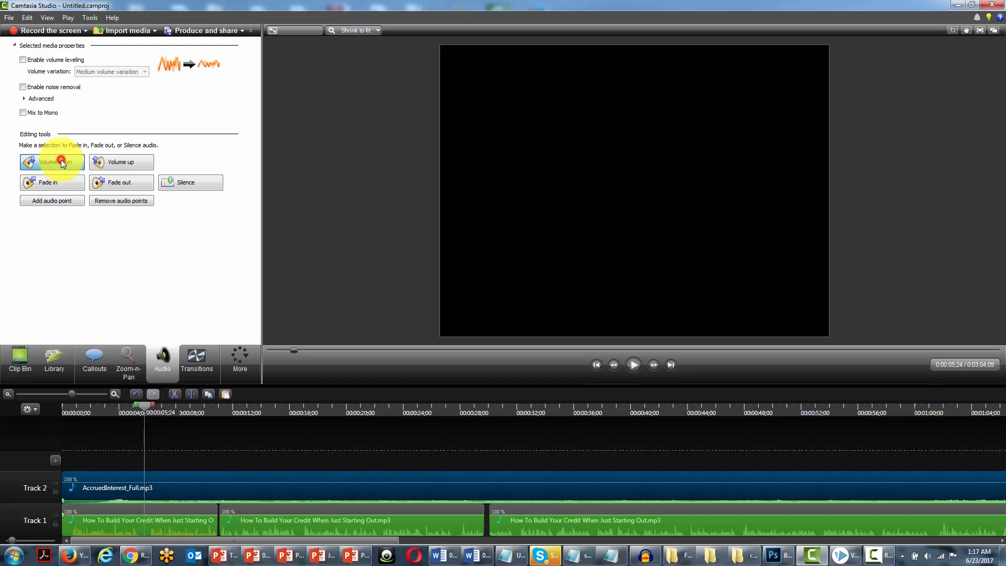
left_click(60, 160)
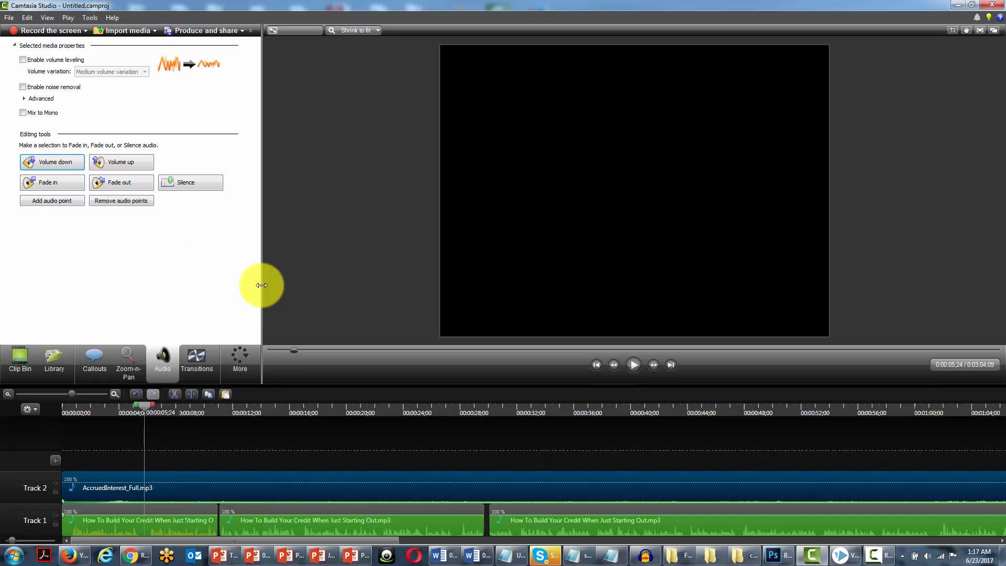
Play the mix from the start to check the music level against the voice-over, and return the playhead to the beginning.
left_click(596, 365)
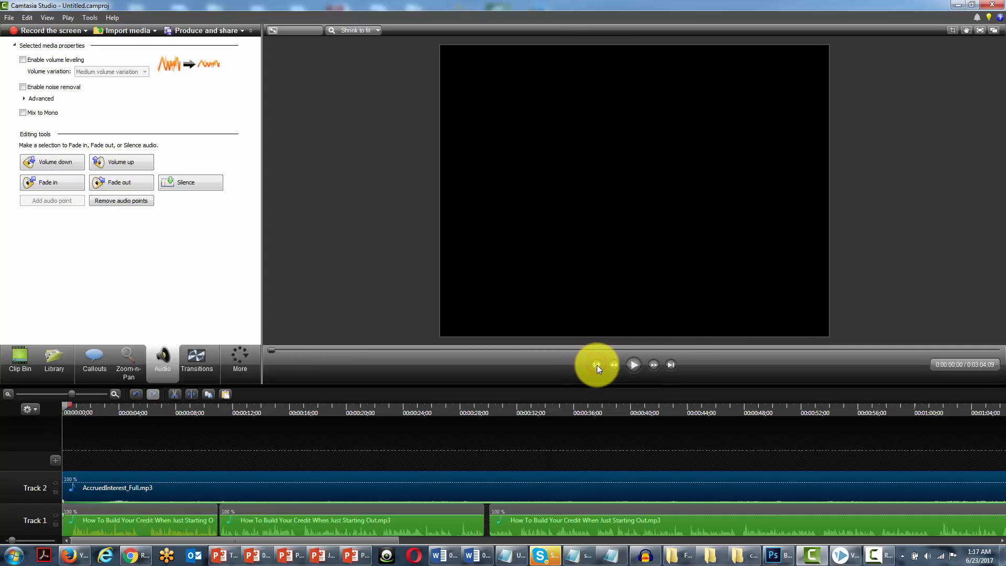
left_click(633, 365)
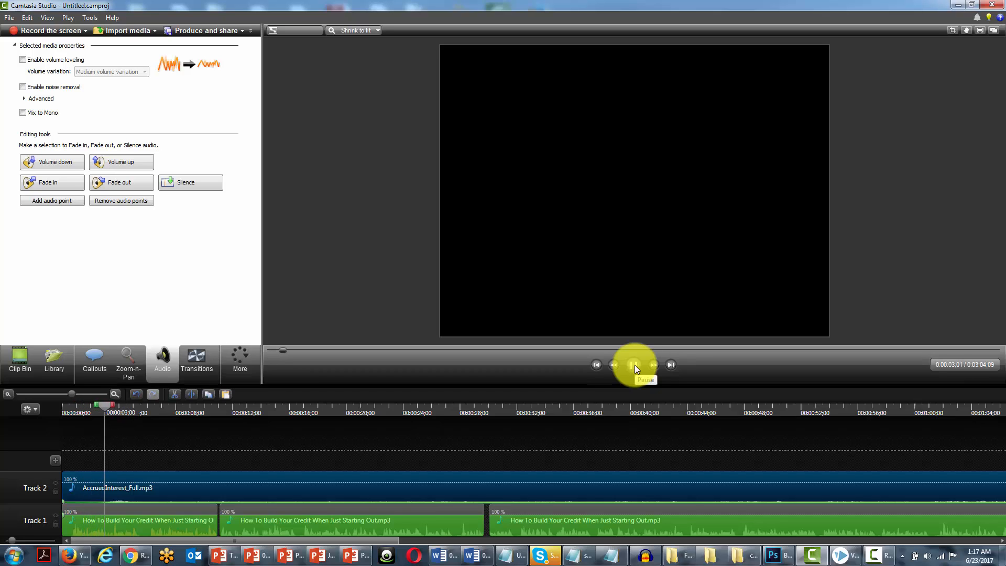
left_click(634, 364)
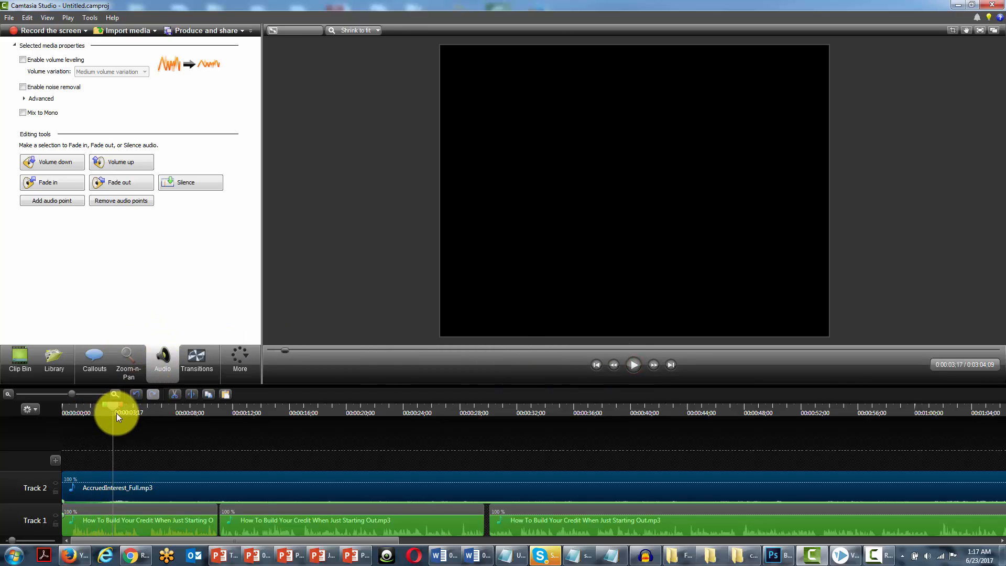
left_click_drag(116, 405, 41, 400)
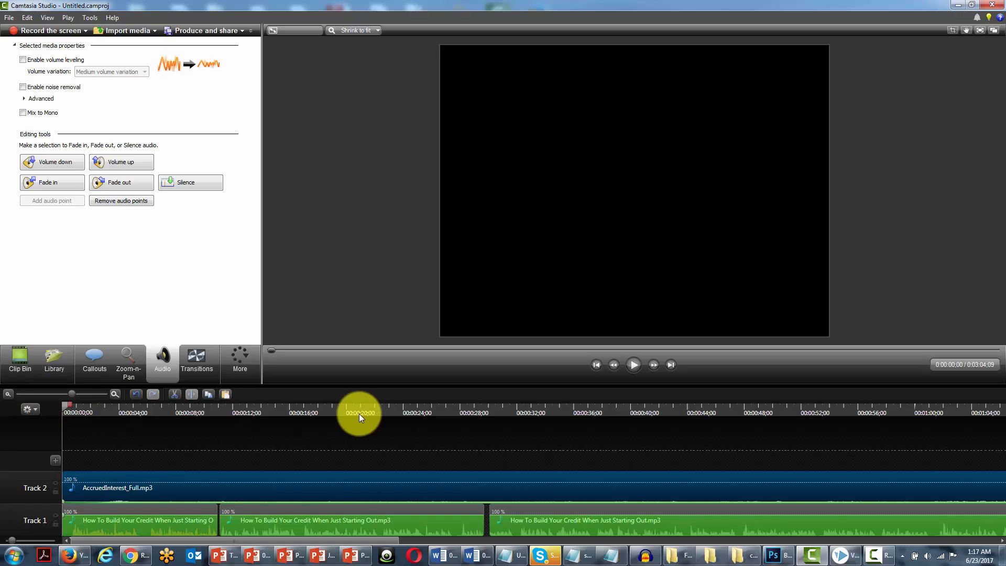
Split the music clip on Track 2 where the voice-over ends at 0:02:49;01 and delete the excess music after it.
left_click(670, 365)
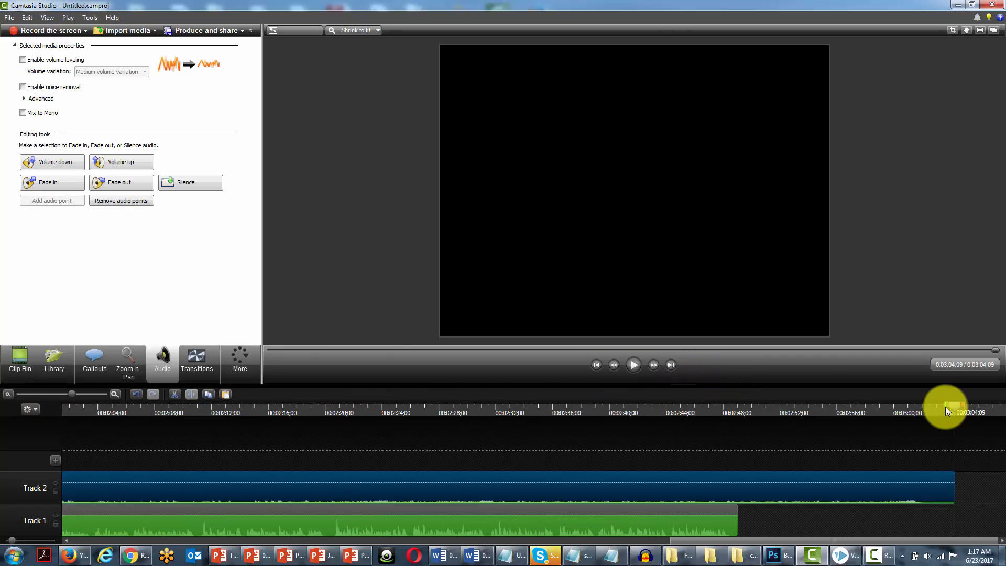
left_click_drag(959, 406, 737, 423)
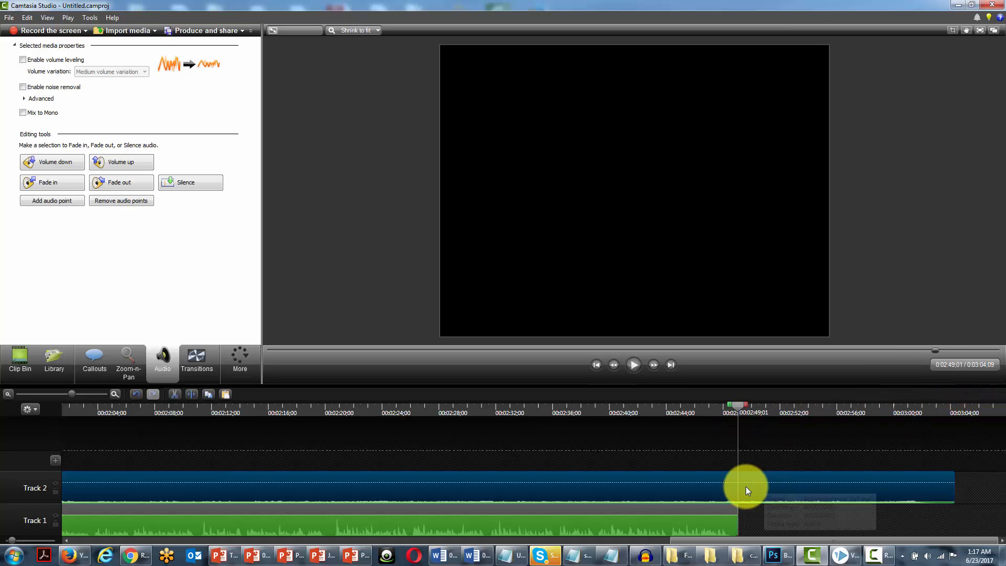
left_click(191, 394)
left_click(788, 486)
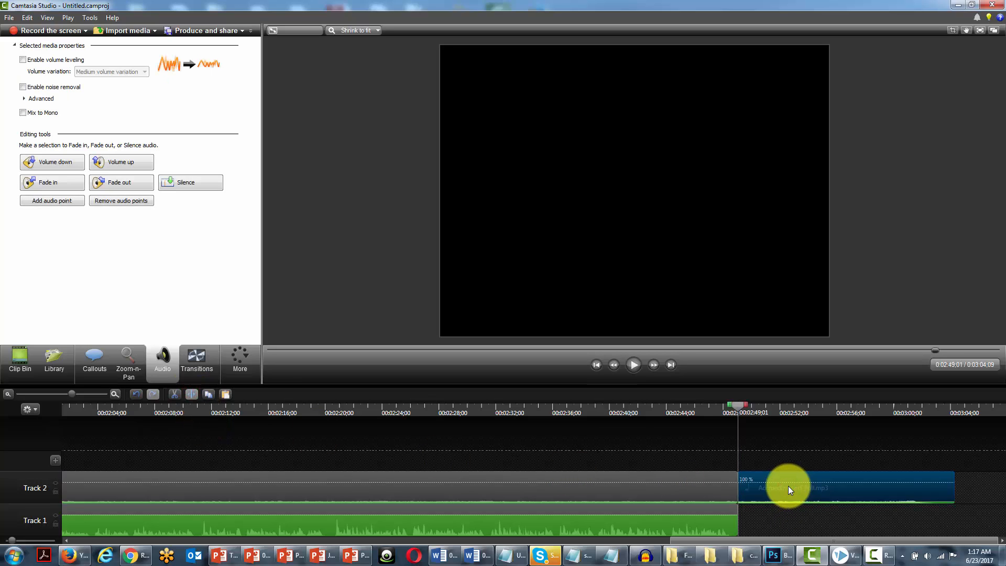
key("Delete")
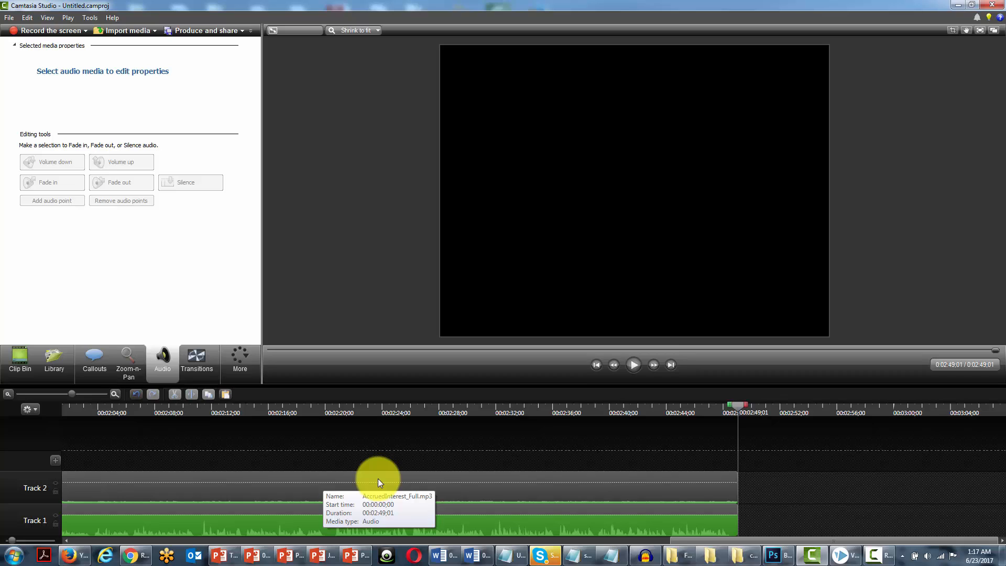
Return to the timeline start, open the Production Wizard and choose the MP3 audio preset mo3 in the production preset manager.
left_click(594, 364)
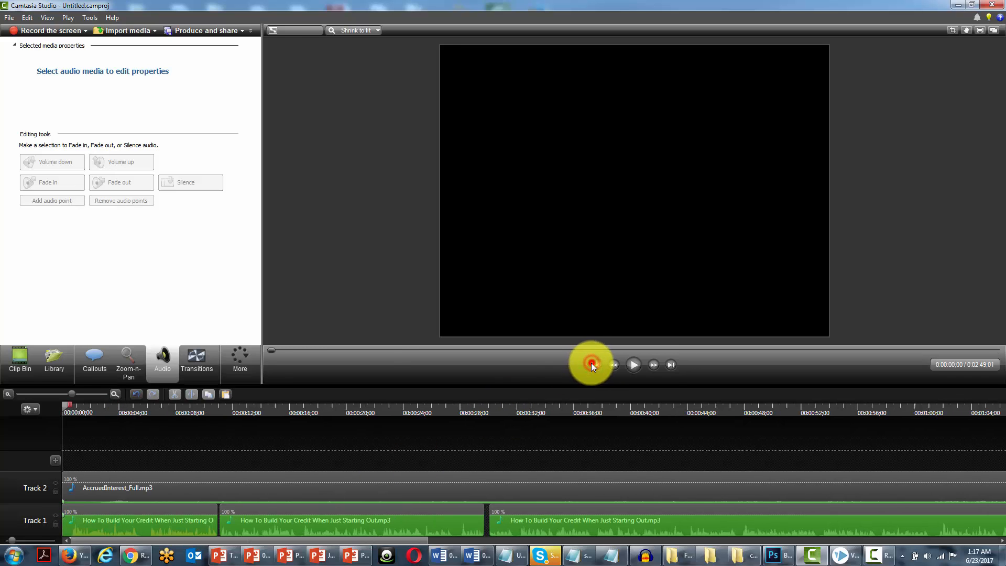
left_click(242, 30)
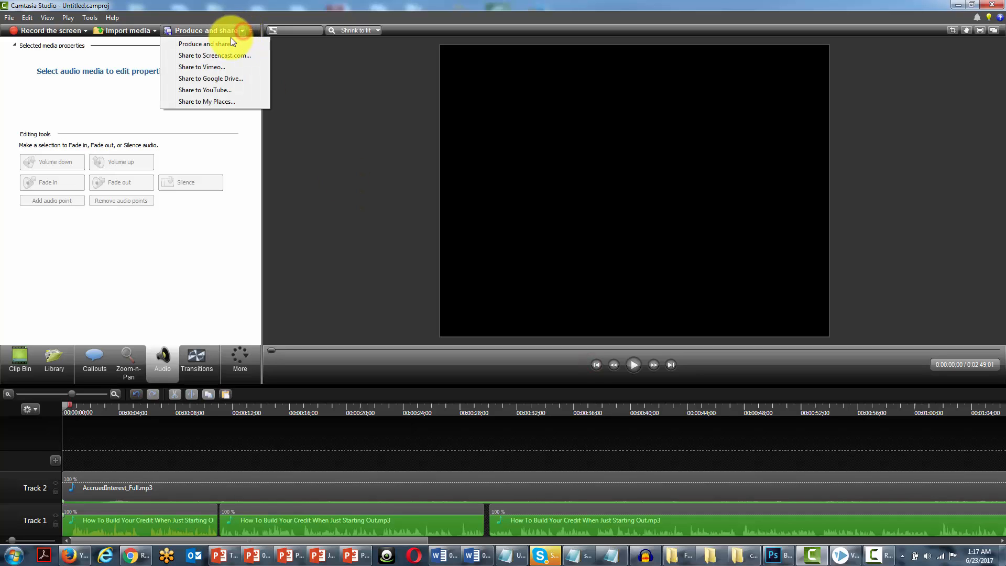
left_click(222, 44)
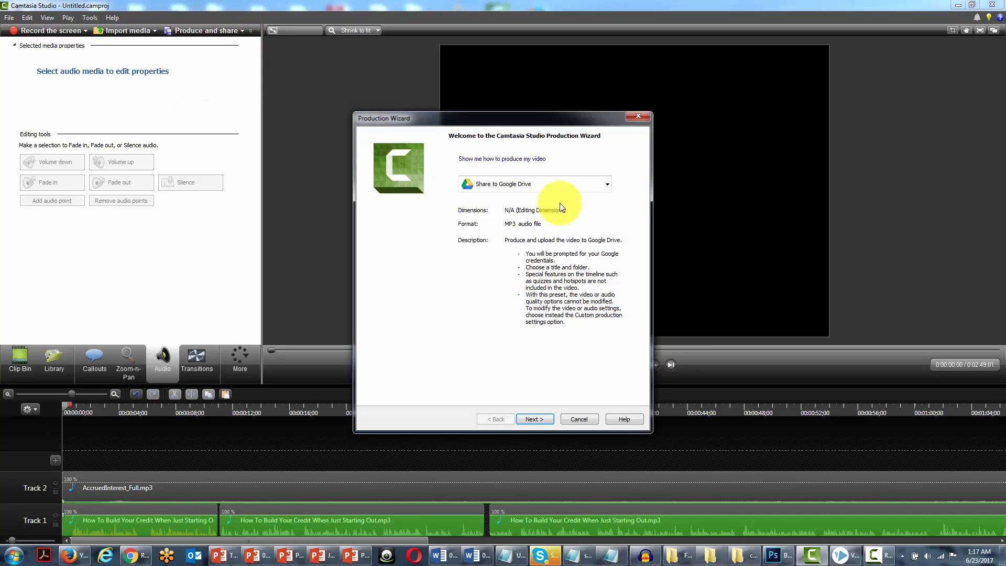
left_click(603, 183)
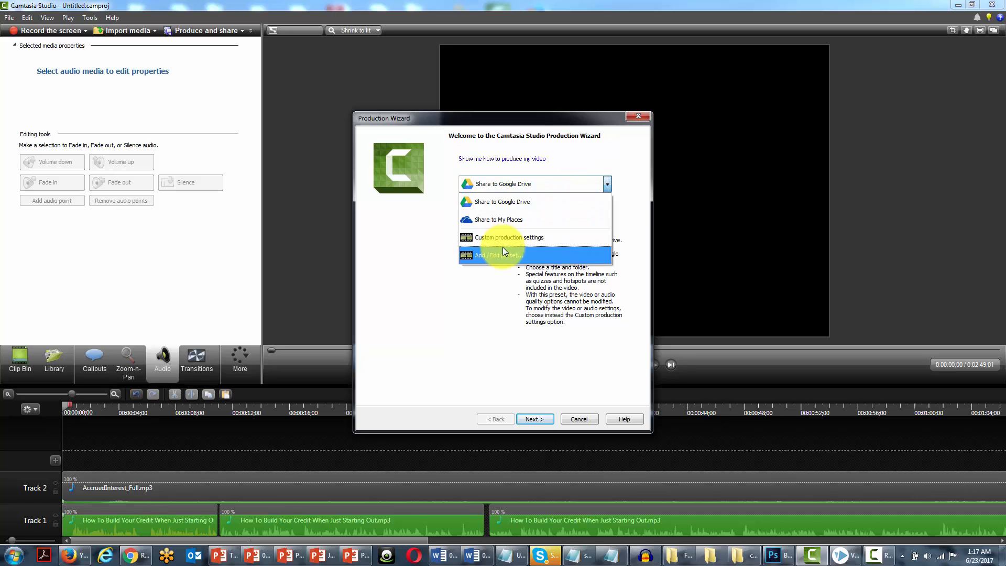
left_click(502, 247)
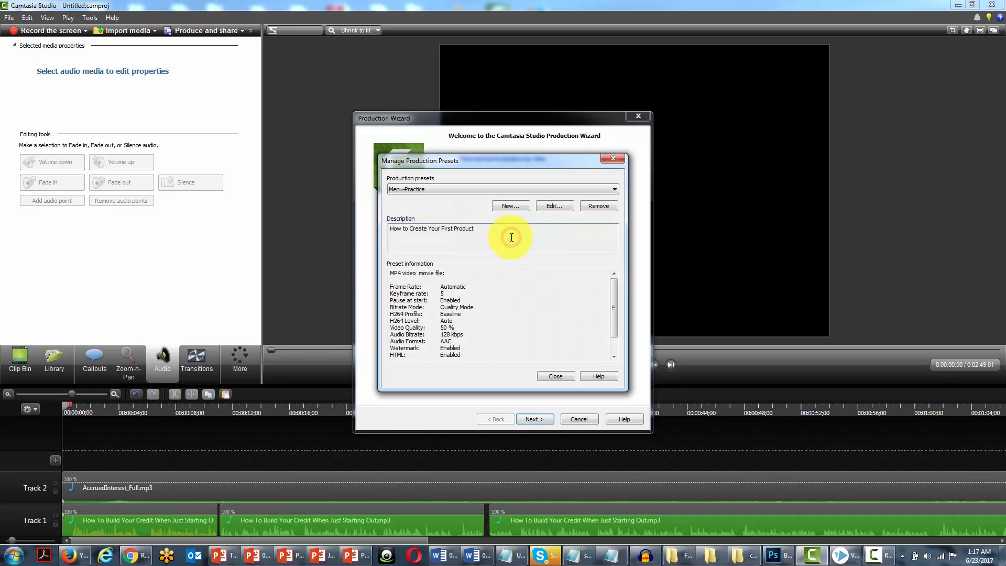
left_click(549, 187)
left_click(524, 206)
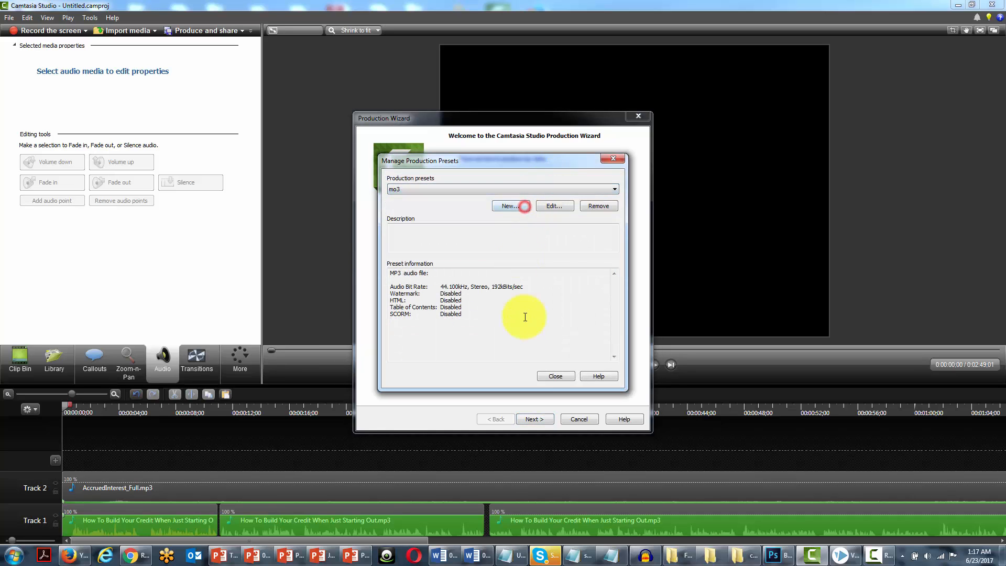
left_click(548, 376)
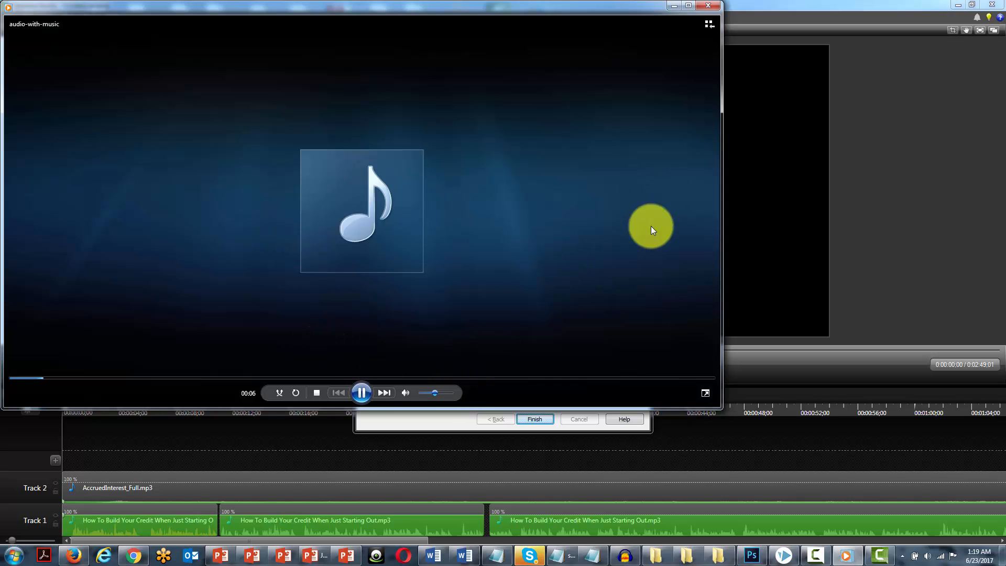
Close the media player, open the production folder and select the produced audio-with-music.mp3 file.
left_click(711, 6)
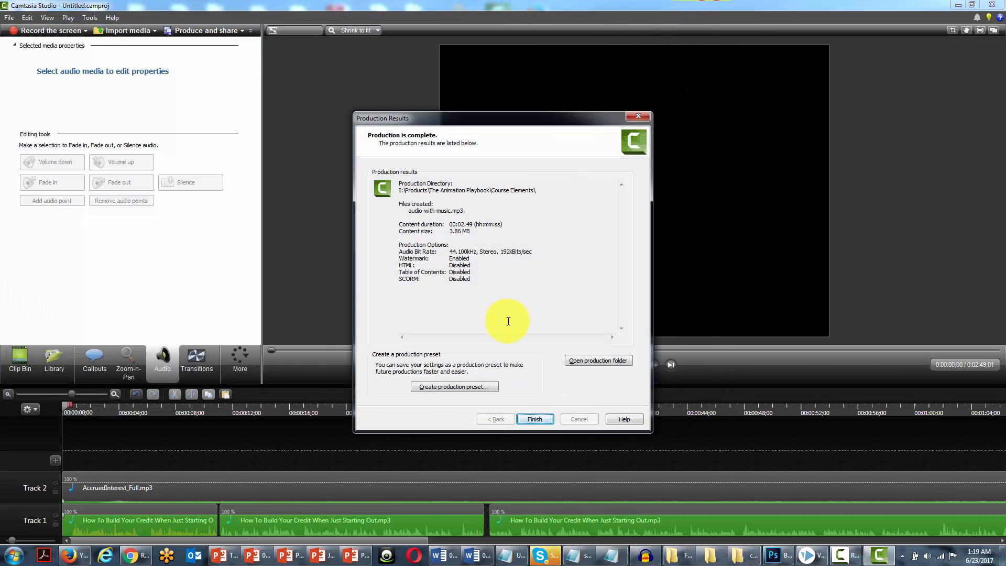
left_click(593, 363)
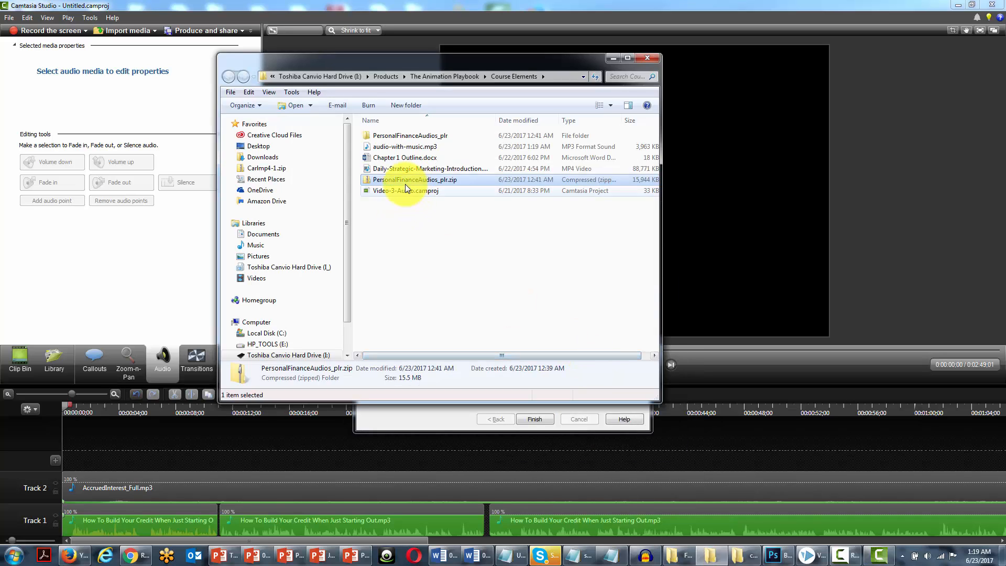
left_click(396, 147)
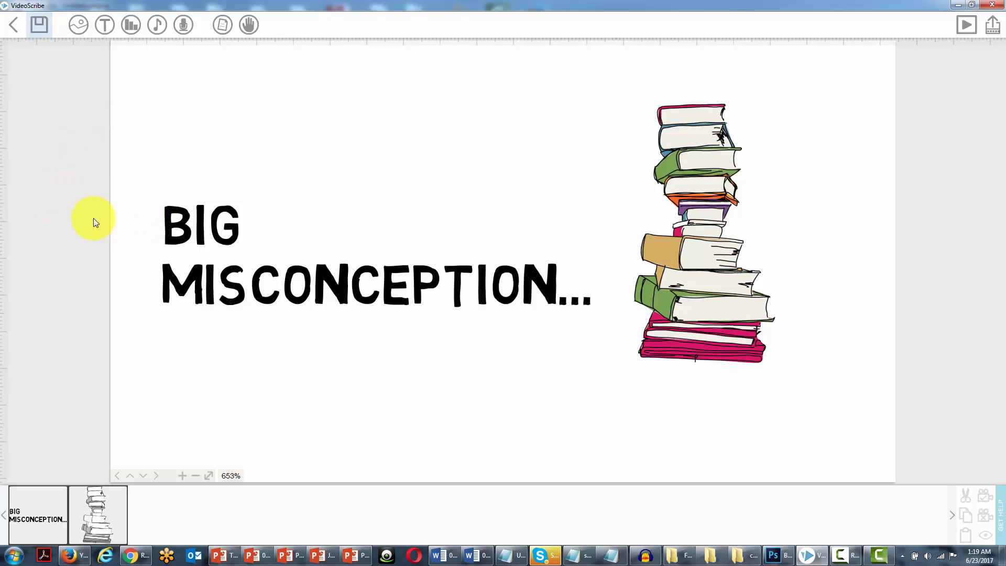
In VideoScribe, import audio-with-music from the computer as the project's music track and apply it.
left_click(158, 25)
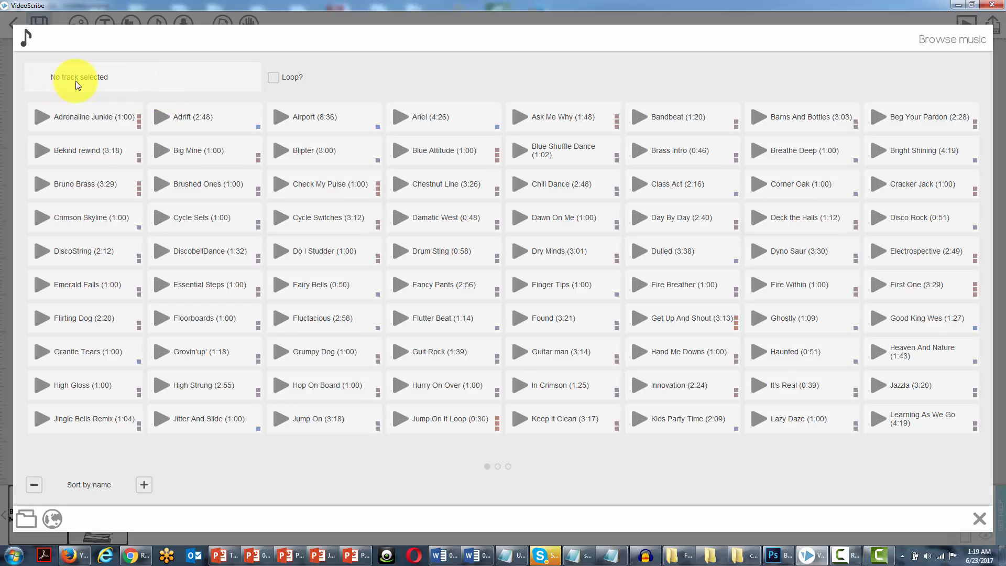
left_click(24, 519)
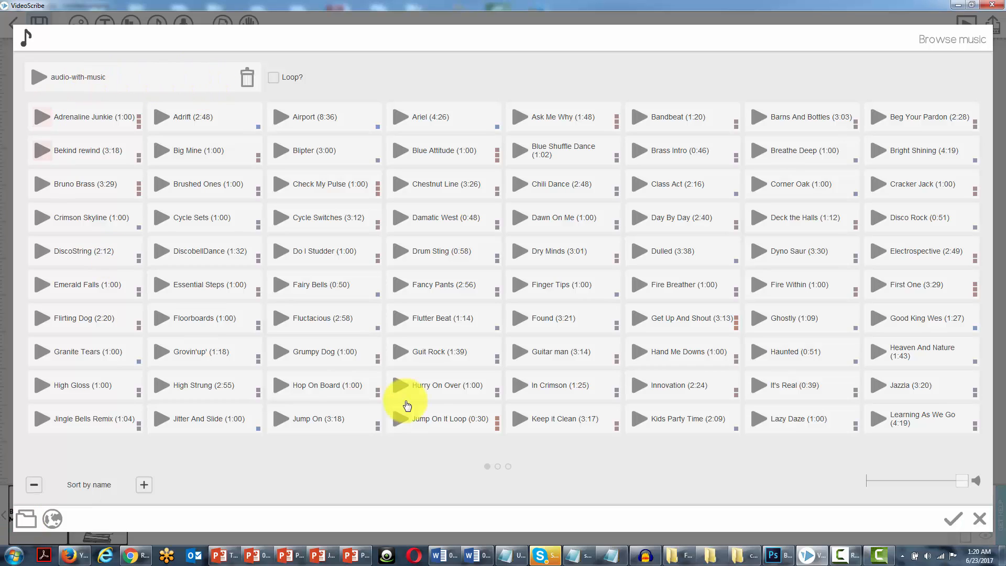
left_click(952, 518)
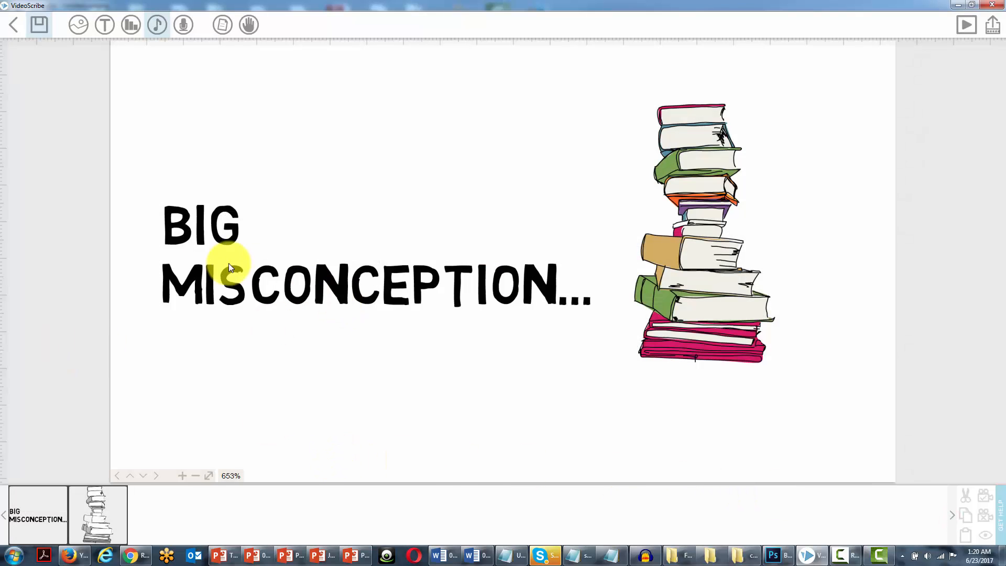